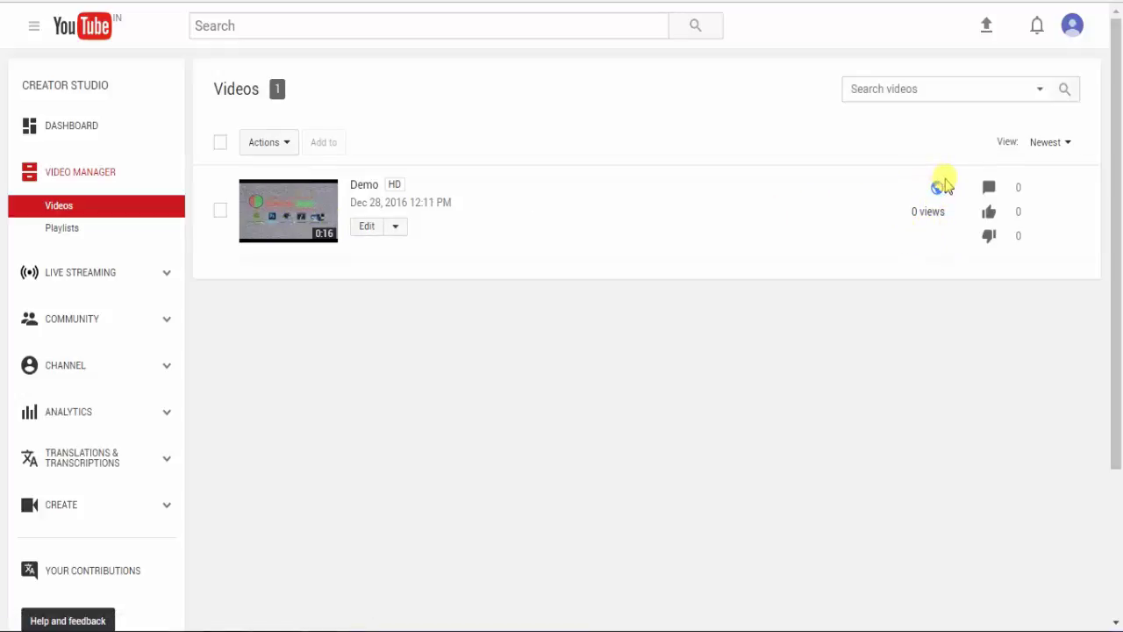
# Step: Open the channel's status and features and start the account verification
pyautogui.moveTo(949, 180); pyautogui.dragTo(921, 231)
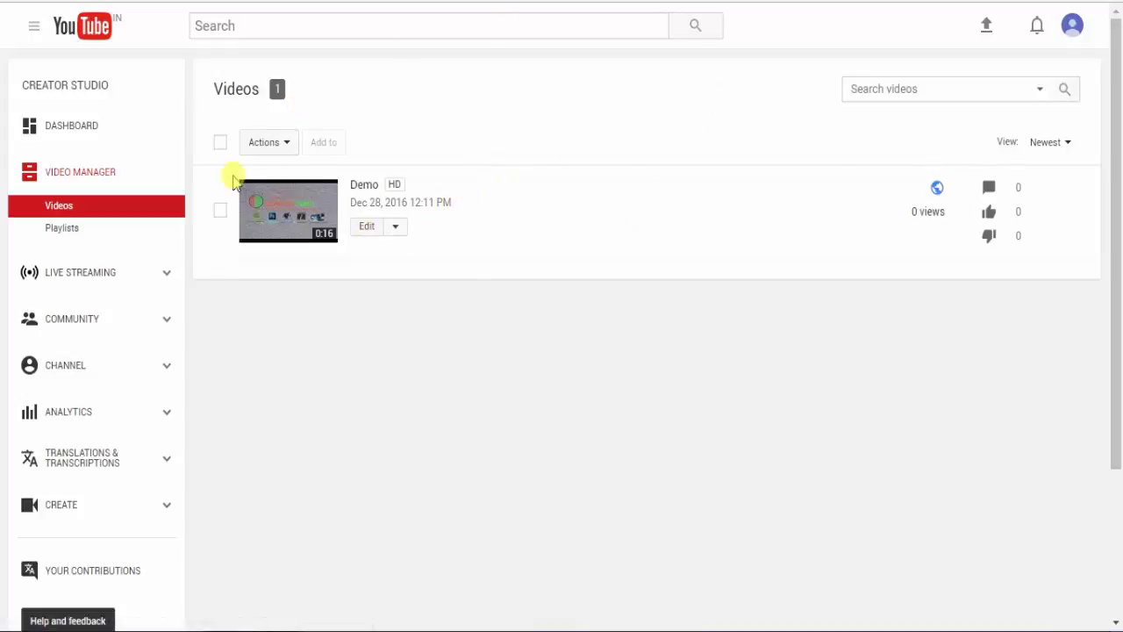
pyautogui.click(76, 378)
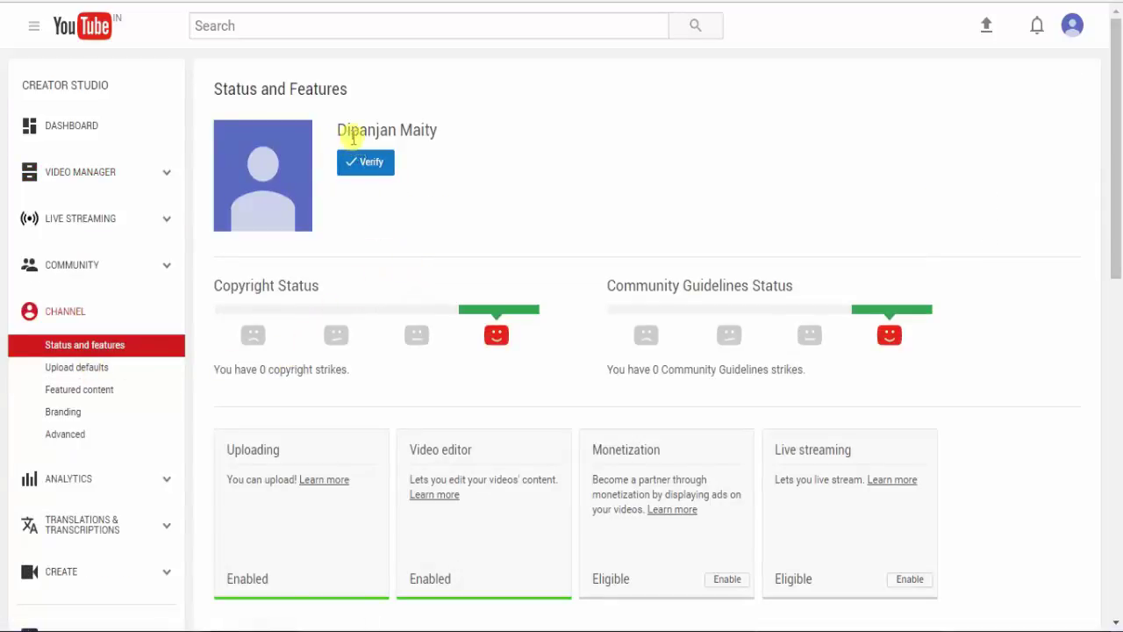
pyautogui.click(363, 166)
pyautogui.click(384, 164)
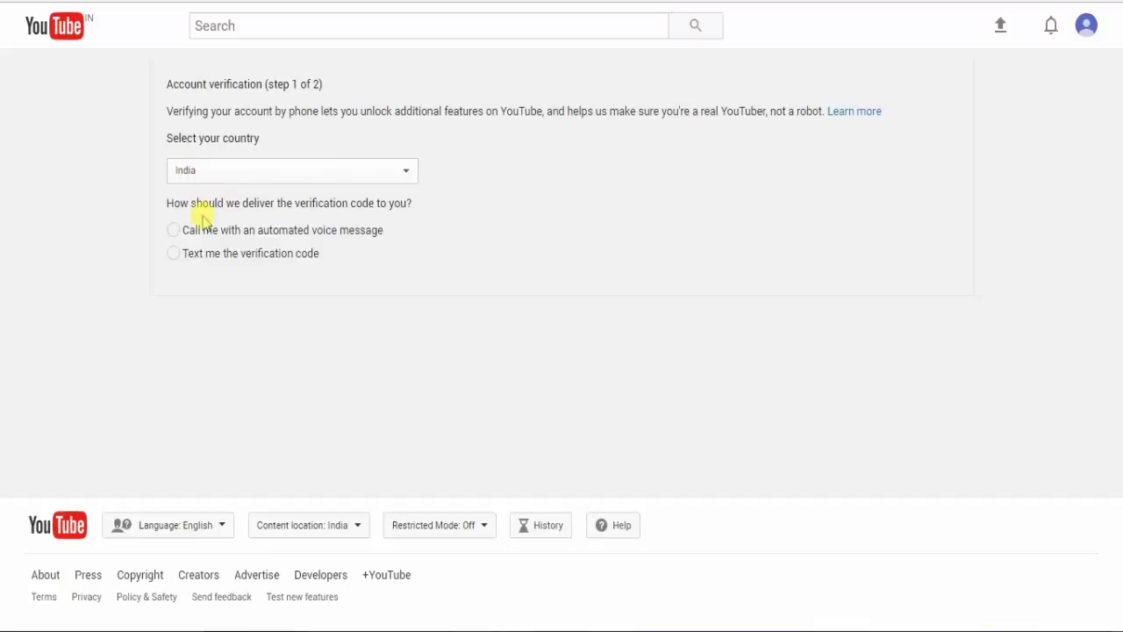
# Step: Request the verification code by text message, entering the account holder's phone number for India
pyautogui.click(173, 256)
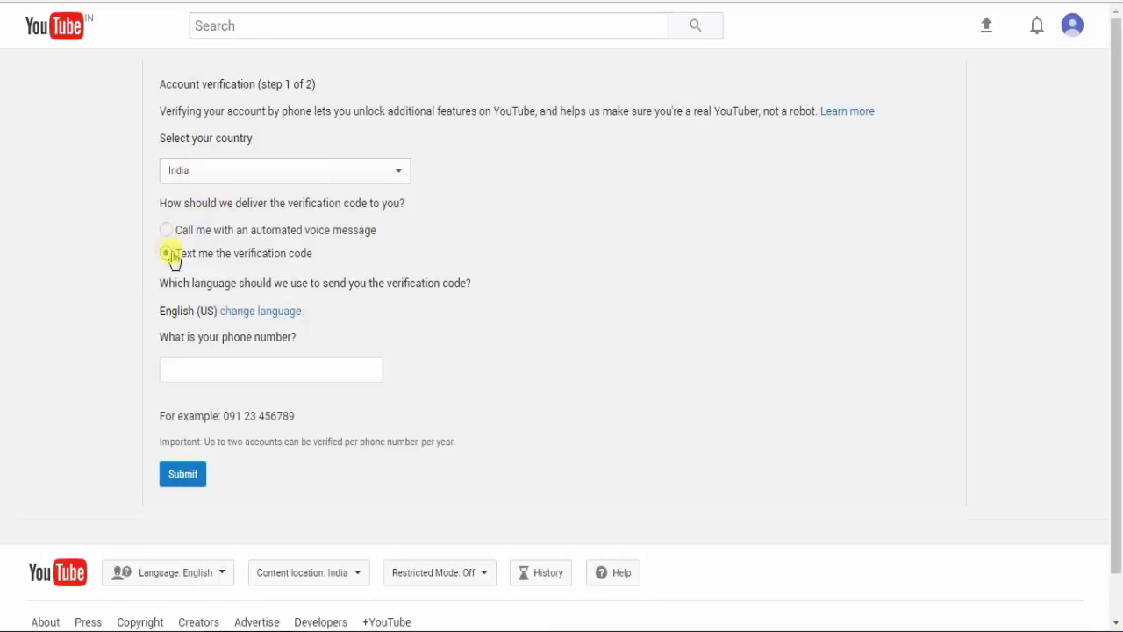
pyautogui.click(216, 376)
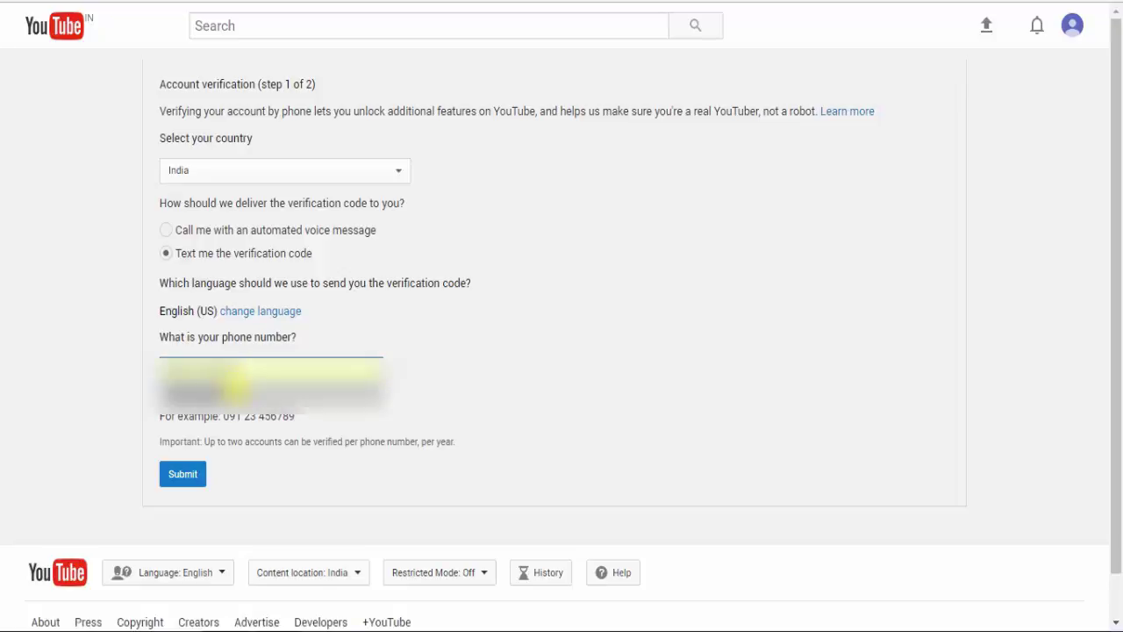
pyautogui.click(184, 475)
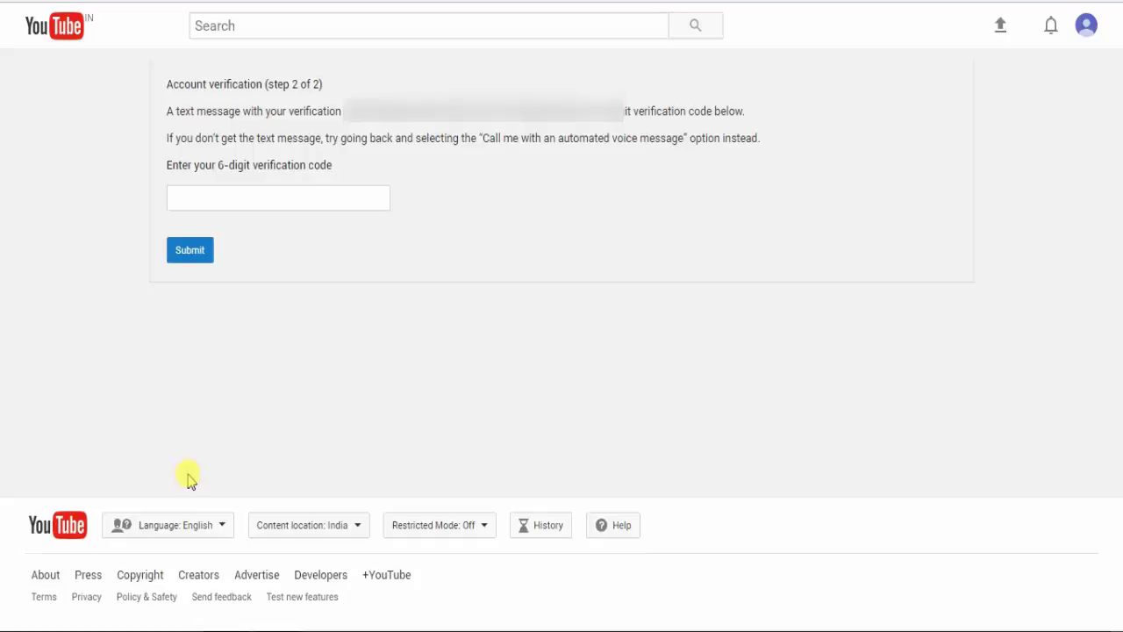
# Step: Submit the 6-digit verification code received by text and continue to the channel's status and features
pyautogui.click(259, 200)
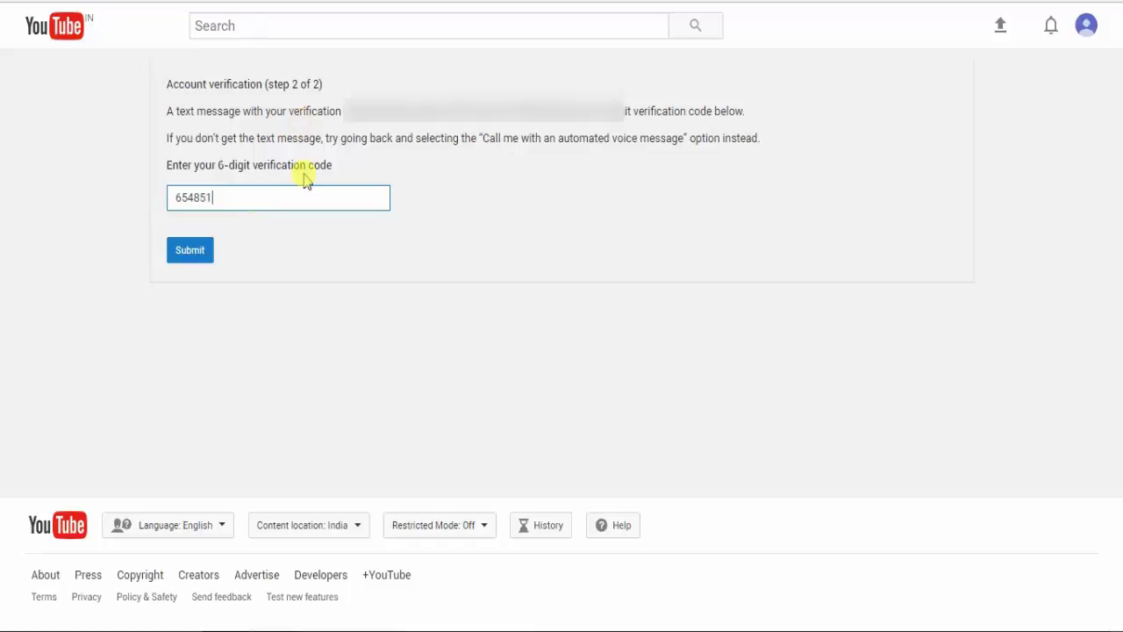
pyautogui.click(205, 252)
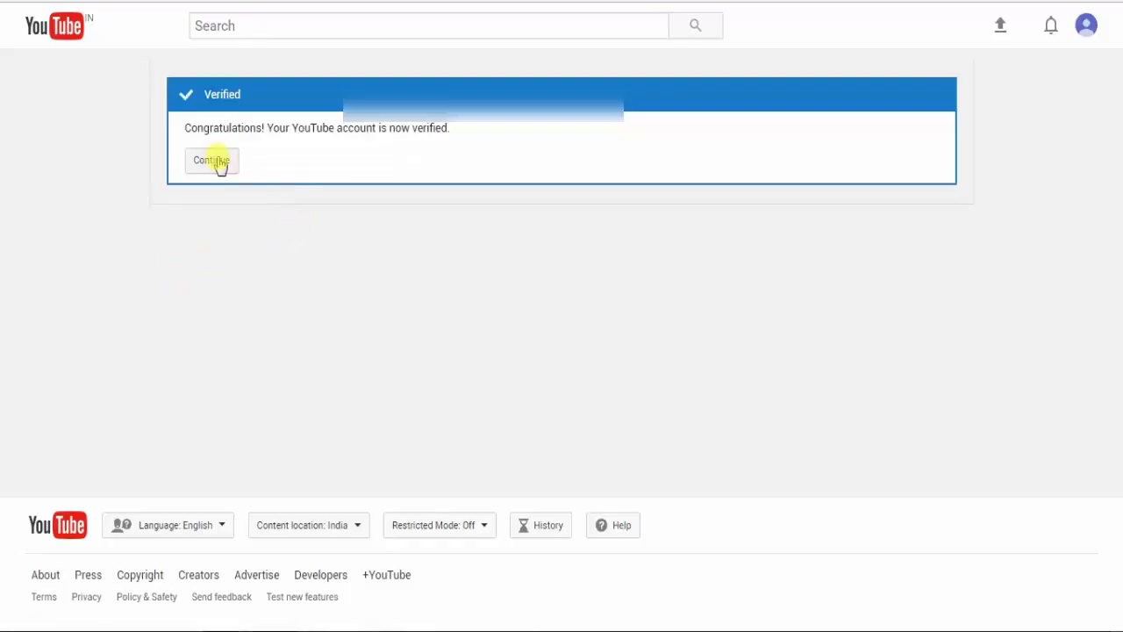
pyautogui.moveTo(191, 132); pyautogui.dragTo(459, 123)
pyautogui.click(201, 167)
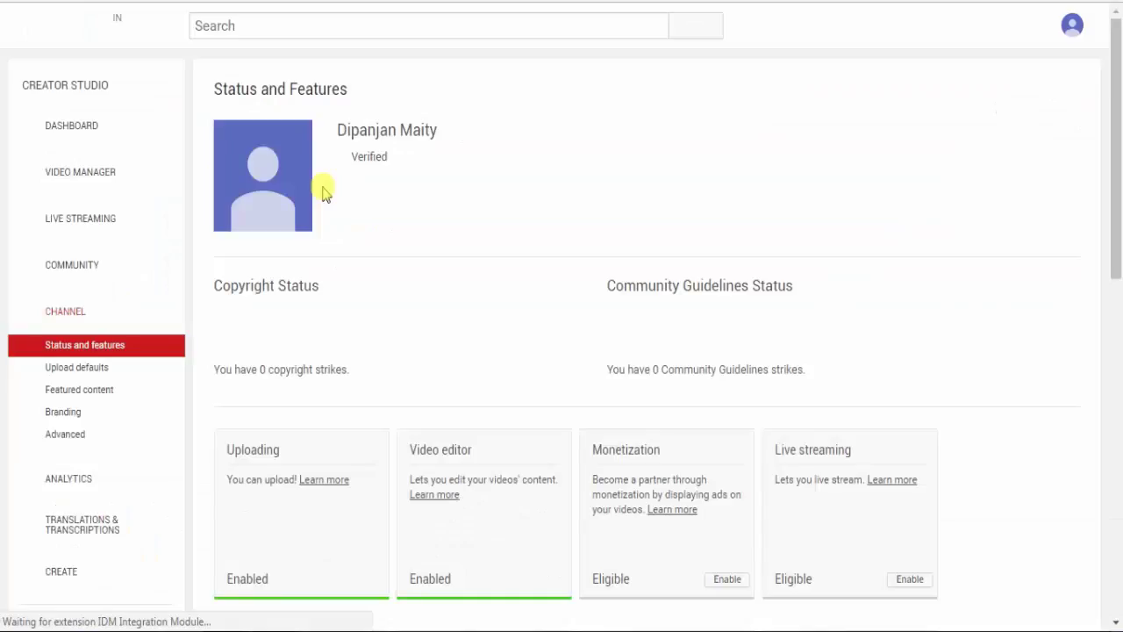
# Step: Examine the channel's verification status and the availability of its features, including monetization and custom thumbnails
pyautogui.moveTo(345, 155); pyautogui.dragTo(401, 155)
pyautogui.moveTo(337, 130); pyautogui.dragTo(414, 156)
pyautogui.click(362, 158)
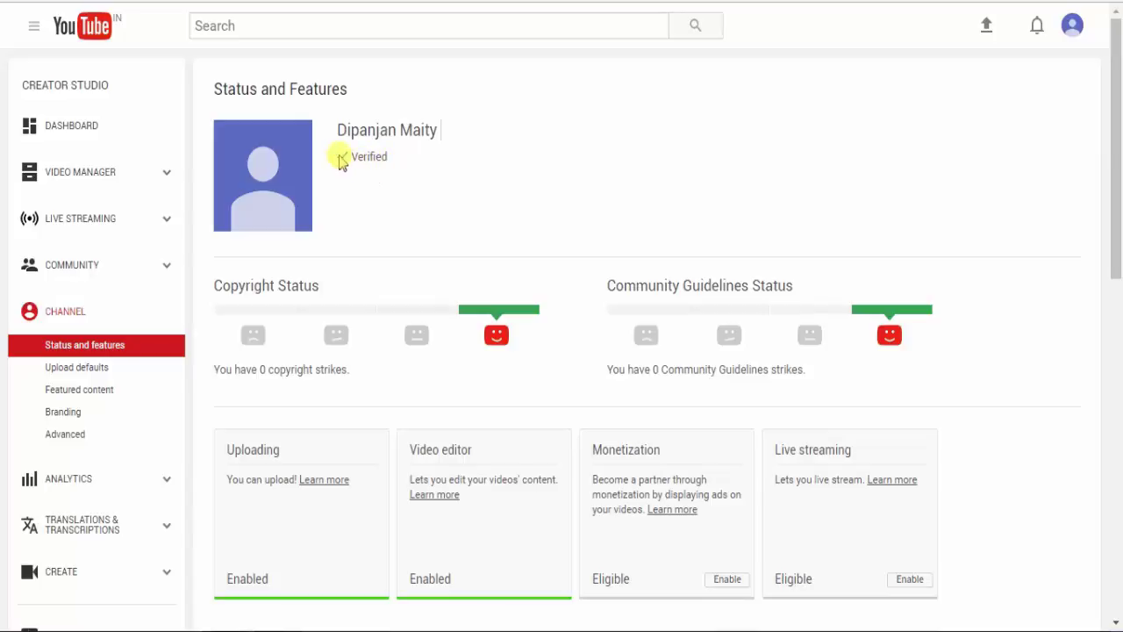
pyautogui.moveTo(344, 154); pyautogui.dragTo(377, 156)
pyautogui.click(377, 155)
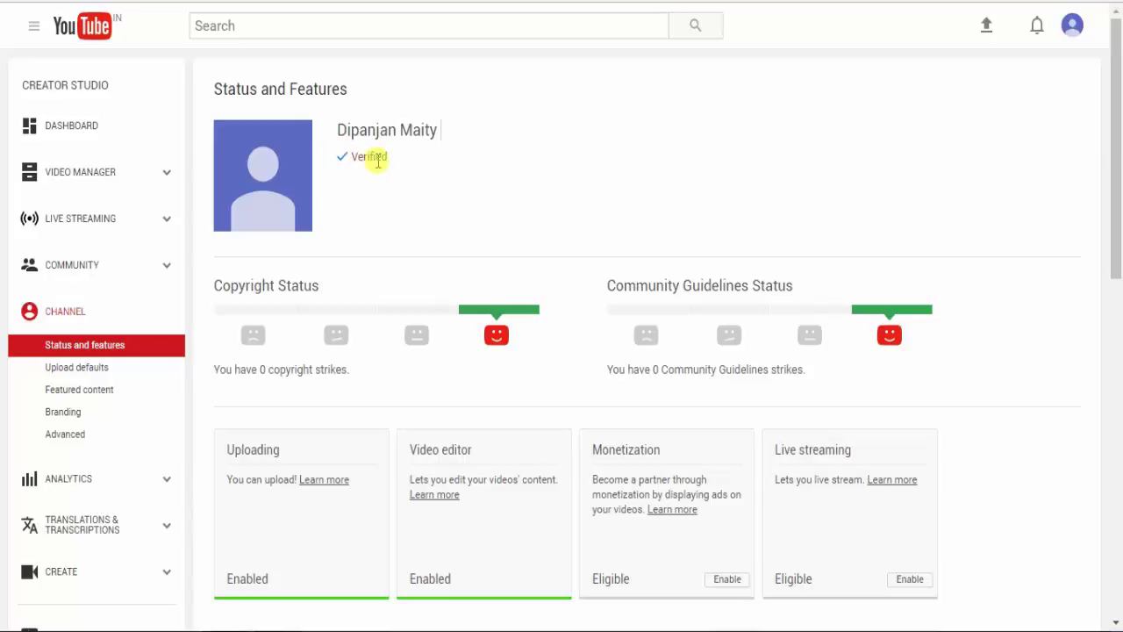
pyautogui.scroll(-1, 384, 150)
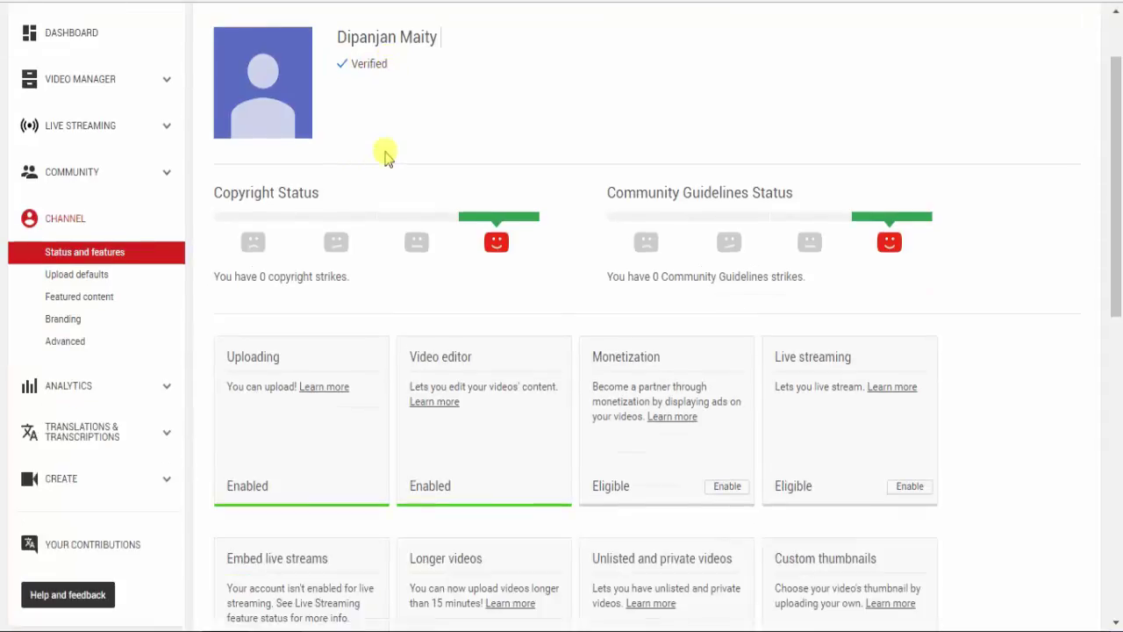
pyautogui.scroll(-2, 363, 75)
pyautogui.scroll(-1, 364, 76)
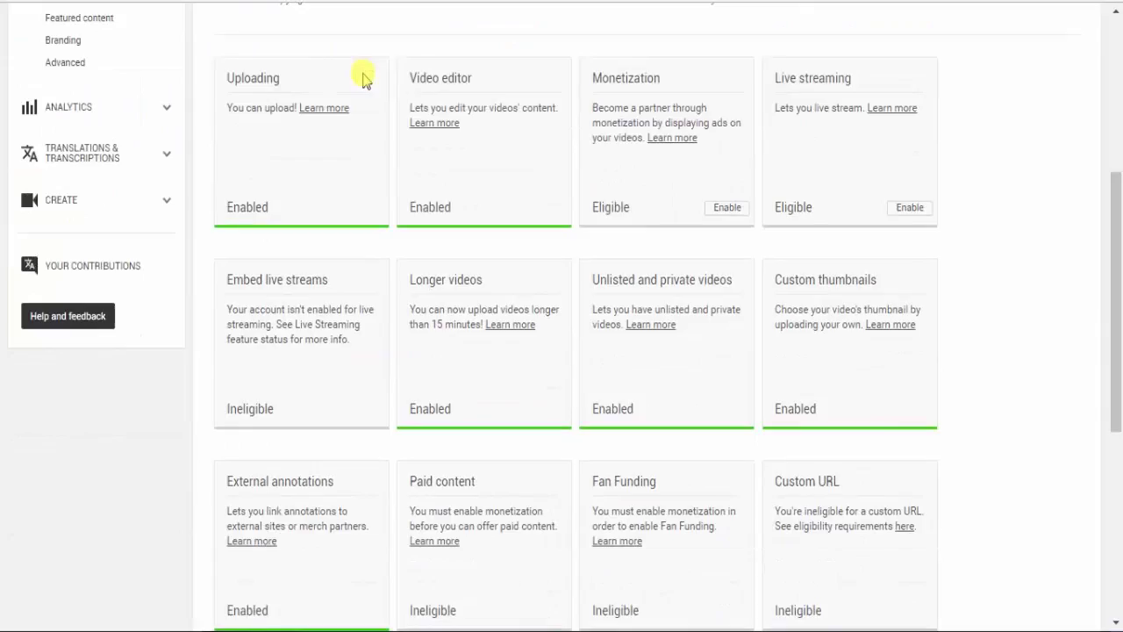
pyautogui.scroll(-1, 363, 75)
pyautogui.scroll(1, 579, 132)
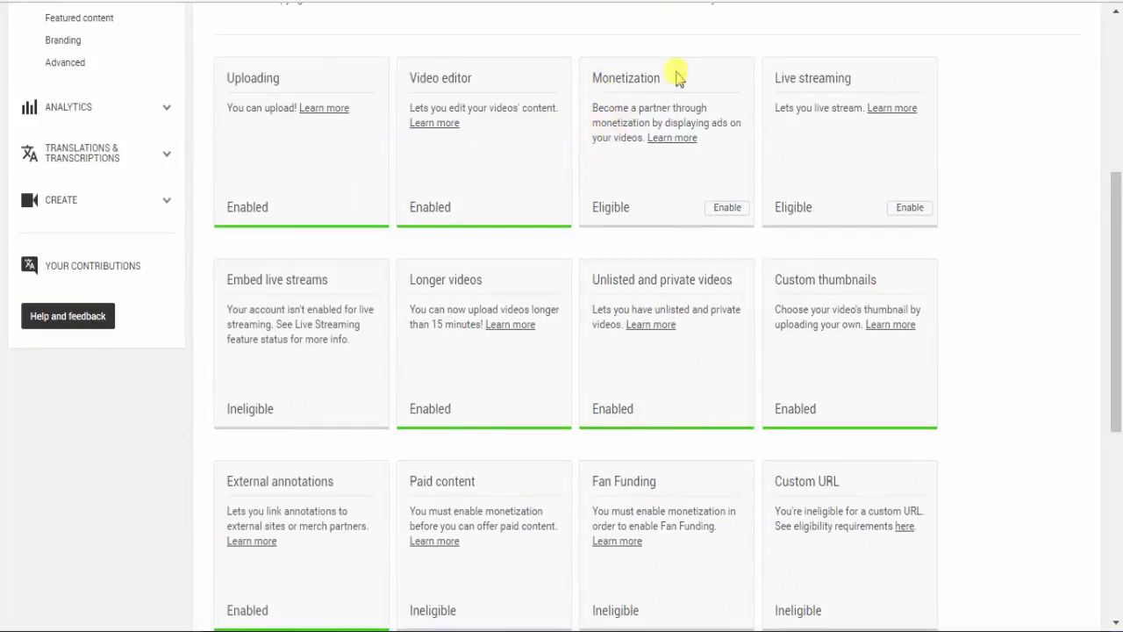
# Step: Enable monetization by accepting all YouTube Partner Program terms with email updates, and proceed to the AdSense account setup
pyautogui.click(728, 208)
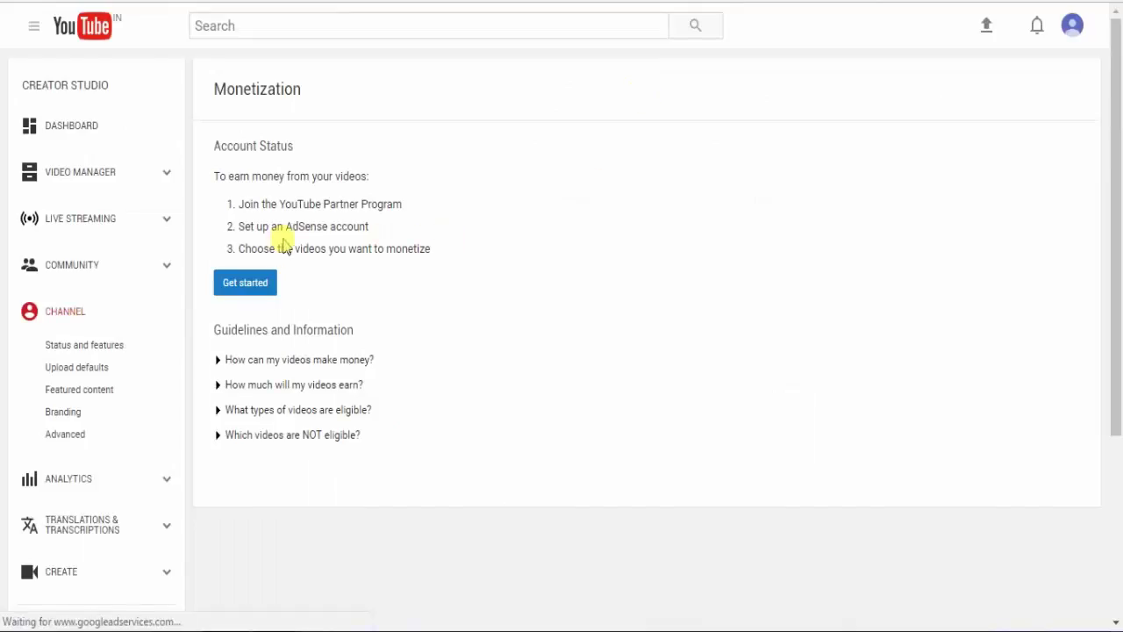
pyautogui.click(252, 285)
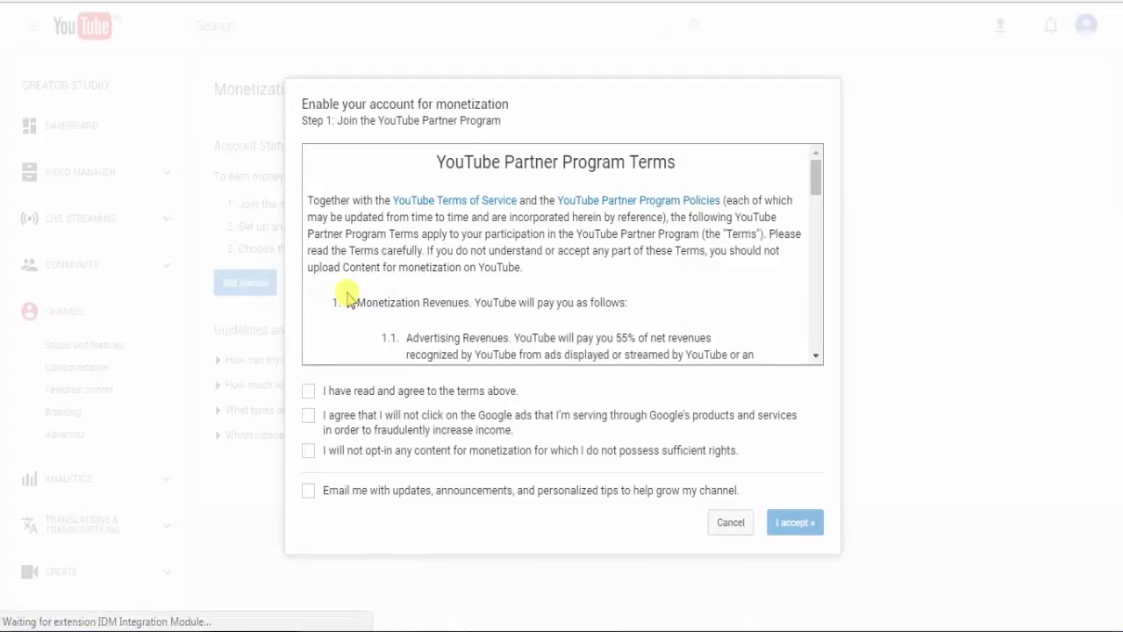
pyautogui.click(308, 392)
pyautogui.click(308, 416)
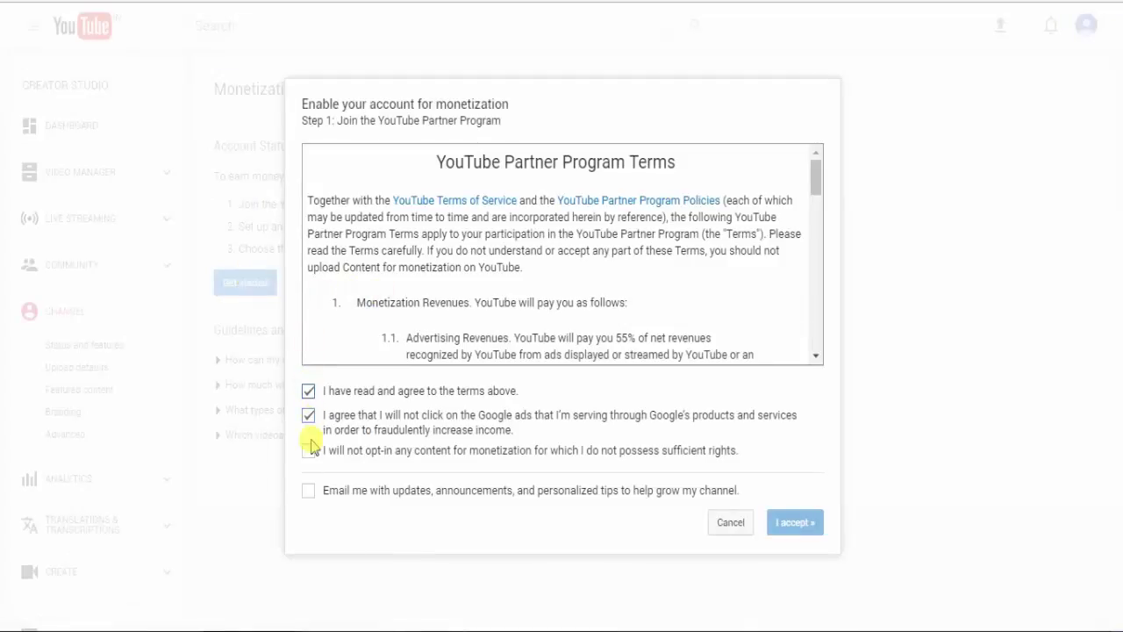
pyautogui.click(308, 451)
pyautogui.click(311, 494)
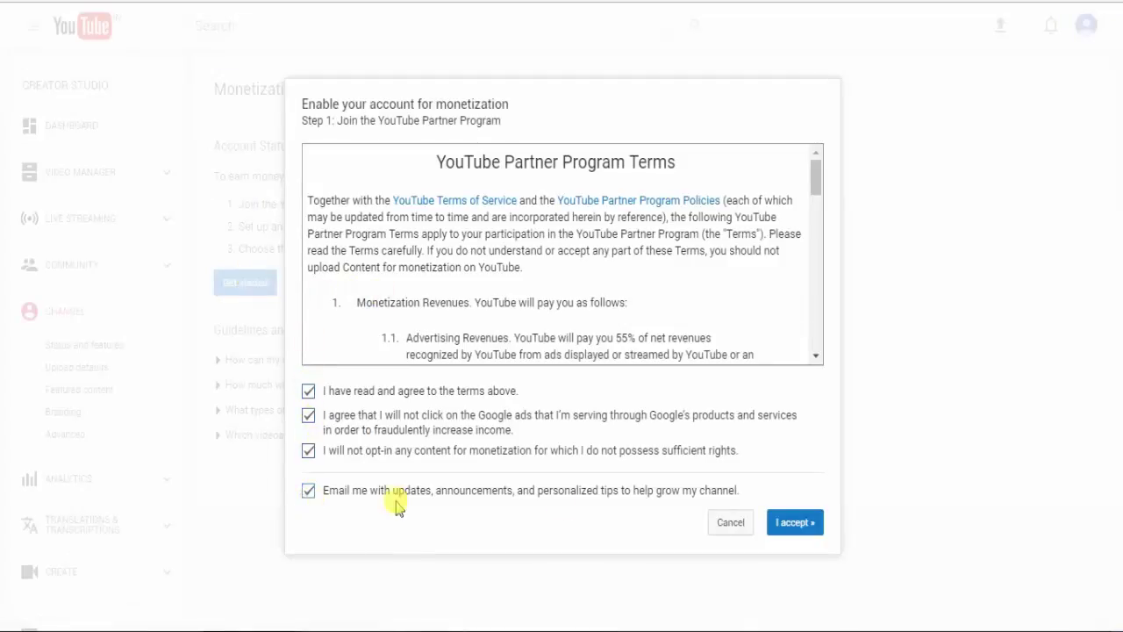
pyautogui.click(797, 526)
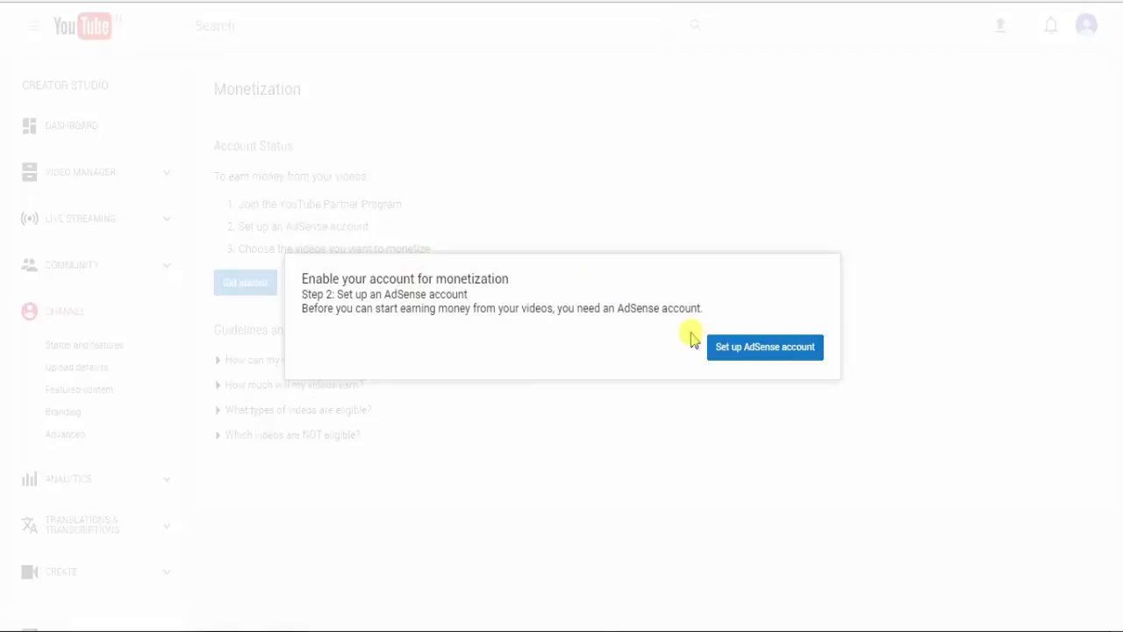
pyautogui.click(737, 355)
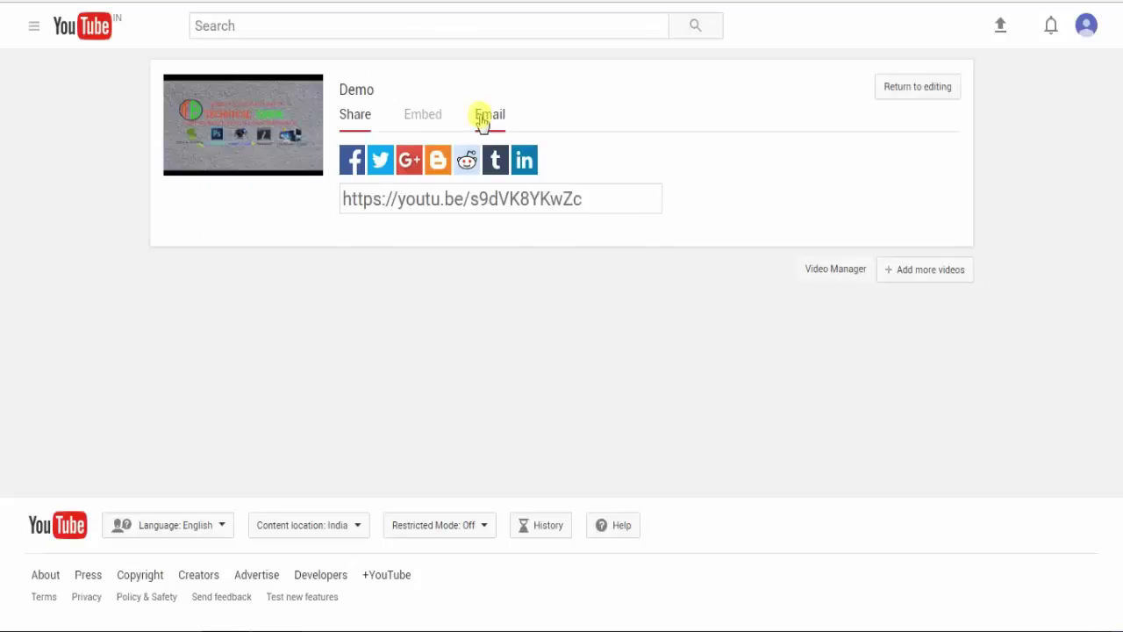
# Step: Check the monetization and privacy indicators of the Demo video in the Video Manager and dismiss the AdSense notice
pyautogui.click(830, 268)
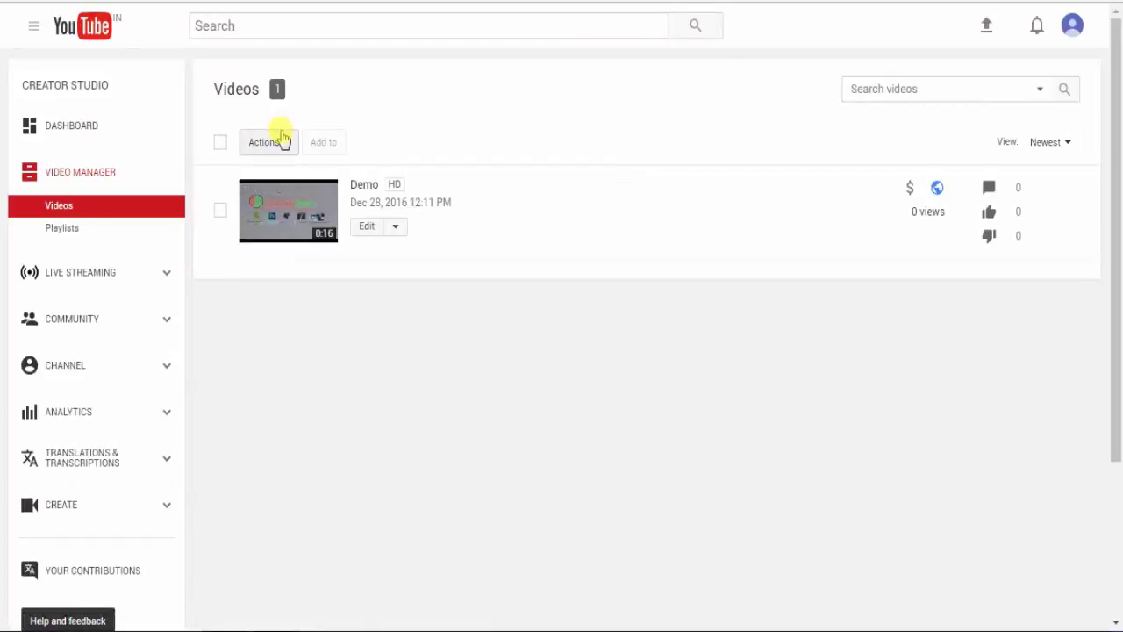
pyautogui.moveTo(936, 195)
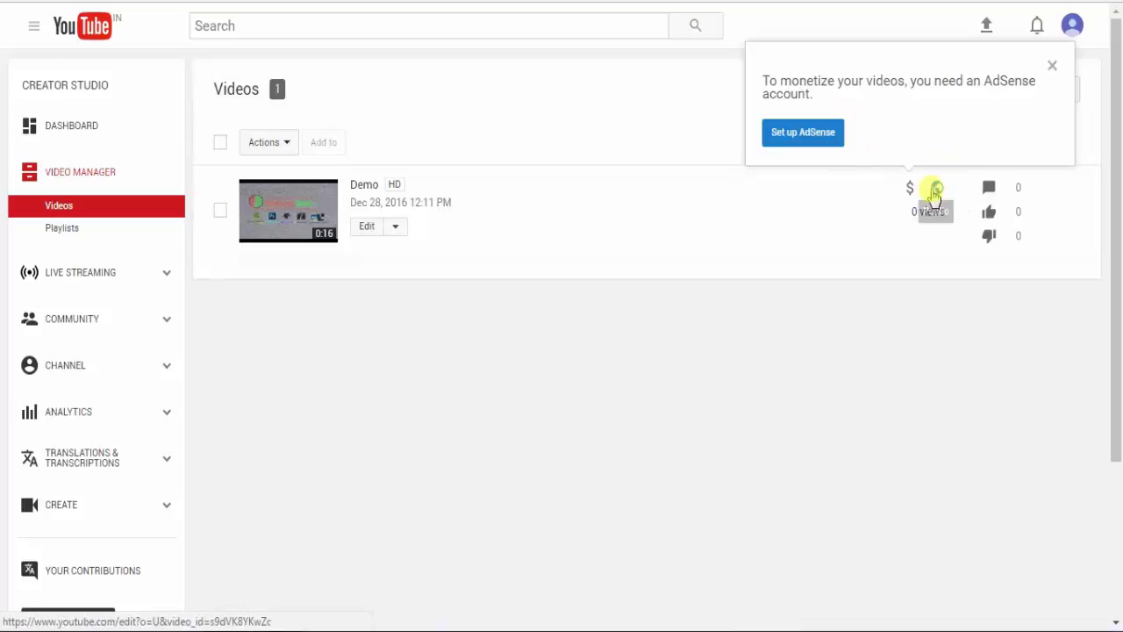
pyautogui.click(1052, 67)
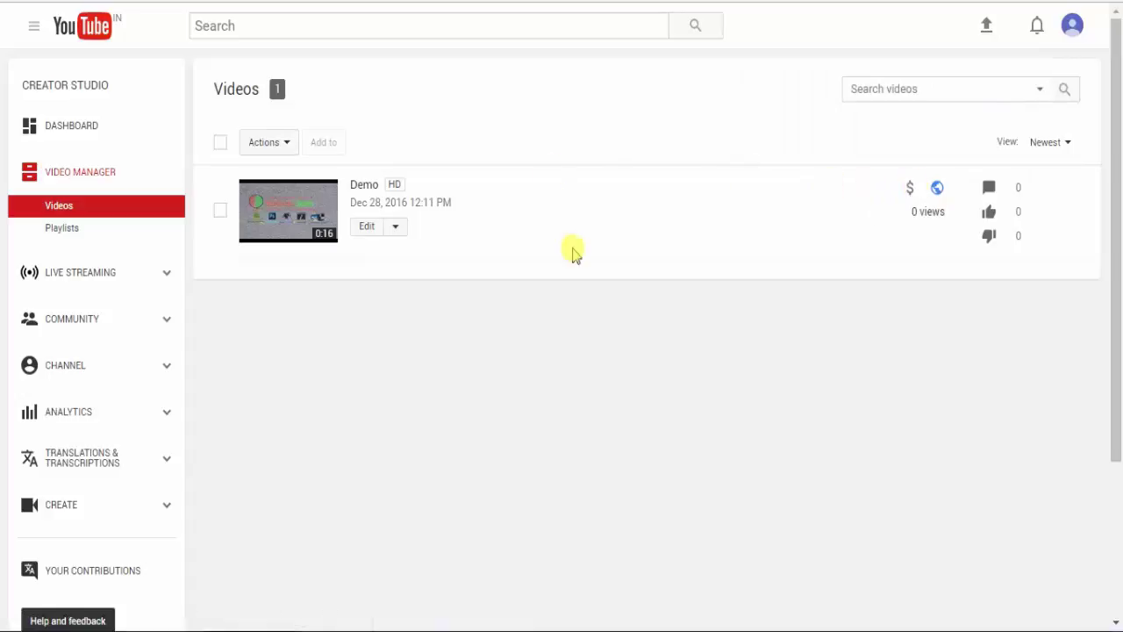
# Step: Open the channel's monetization settings from its status and features overview
pyautogui.click(89, 369)
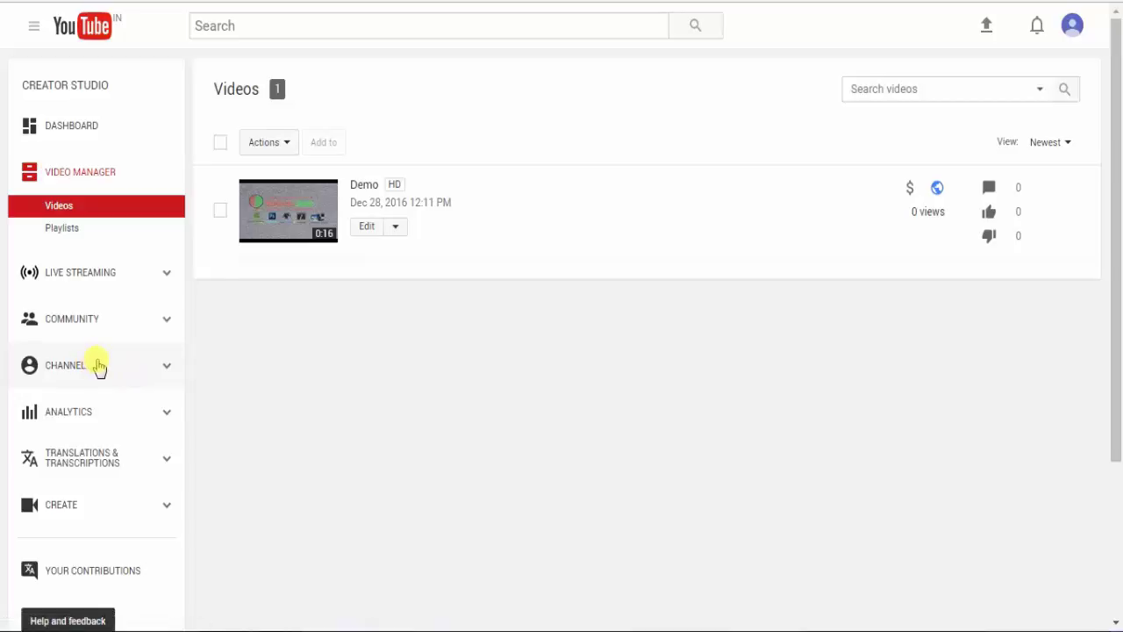
pyautogui.scroll(-3, 517, 349)
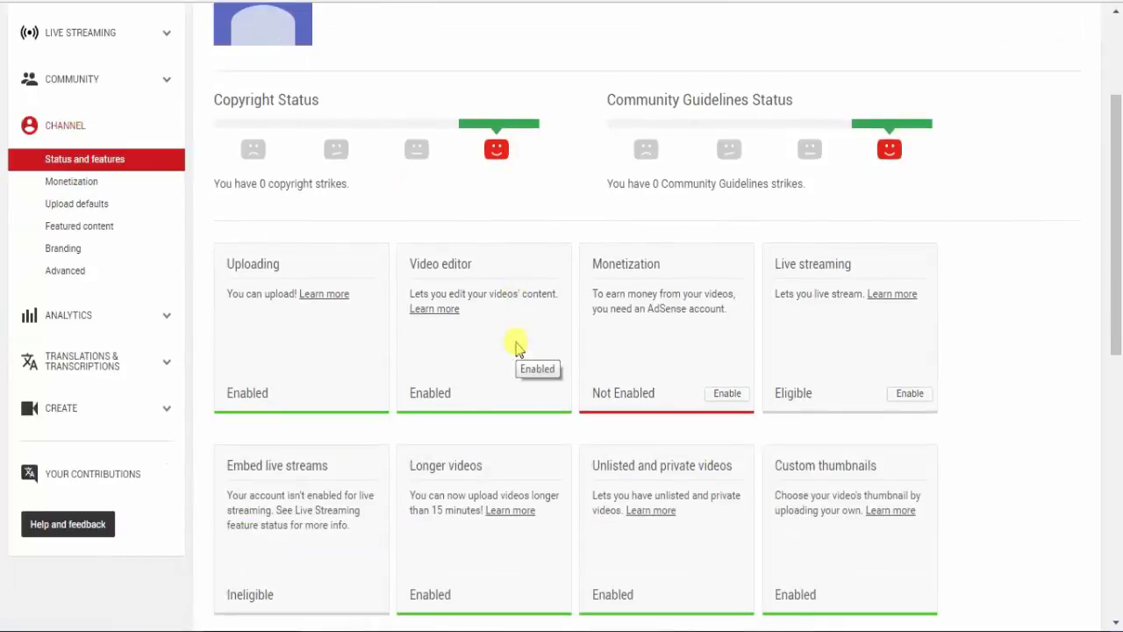
pyautogui.click(721, 308)
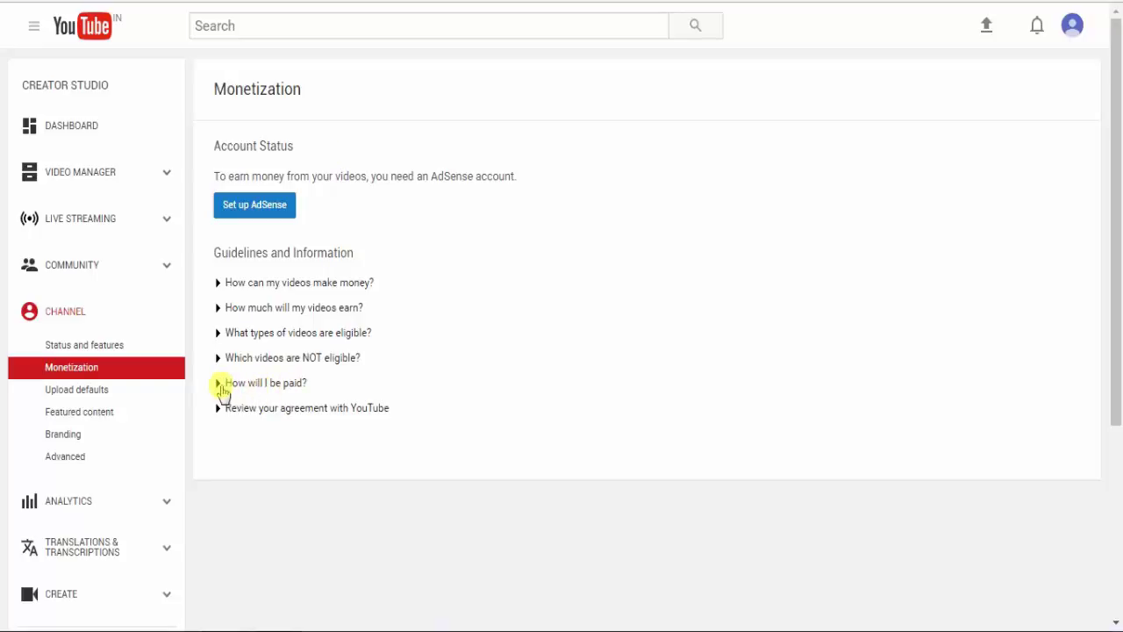
# Step: Start associating an AdSense account from the payment guidelines and sign in with the existing Google Account
pyautogui.click(273, 384)
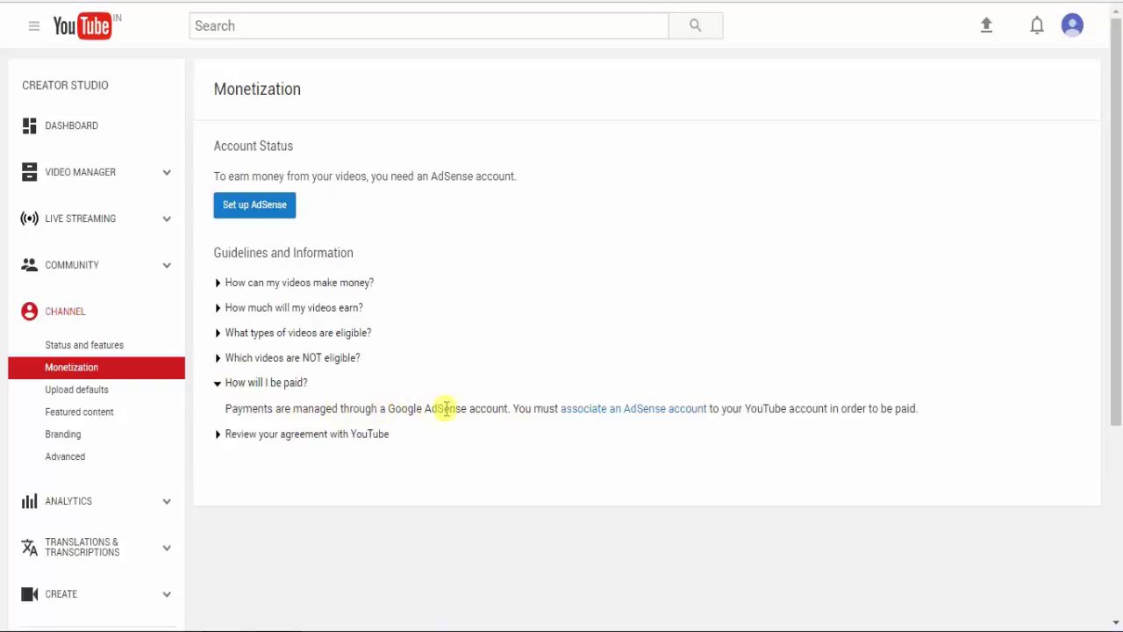
pyautogui.click(625, 413)
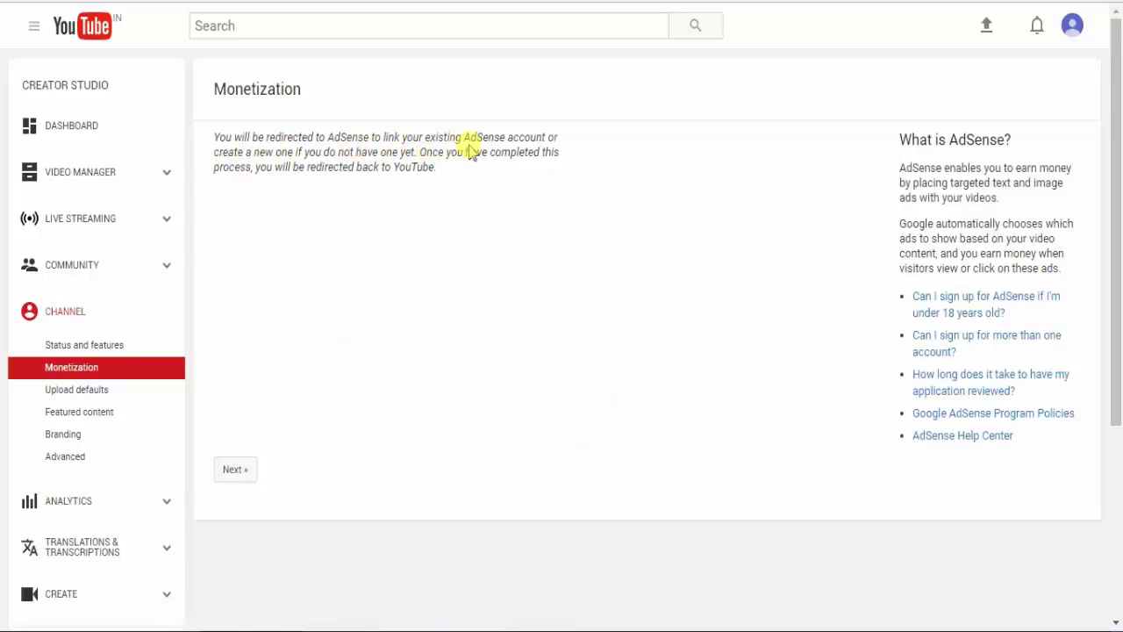
pyautogui.click(248, 483)
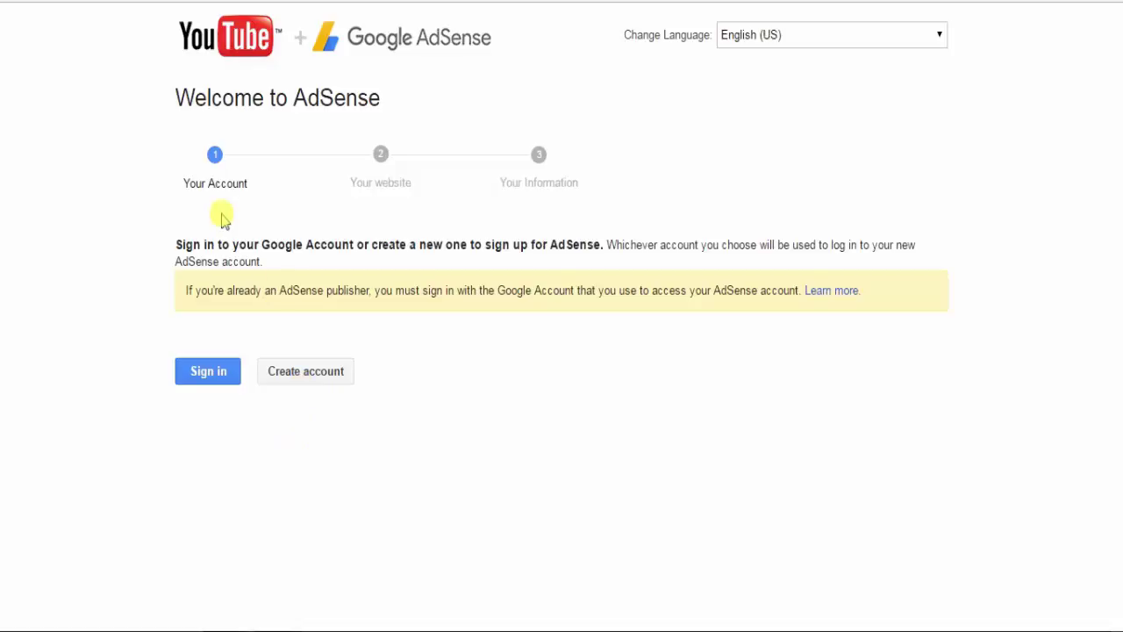
pyautogui.click(213, 376)
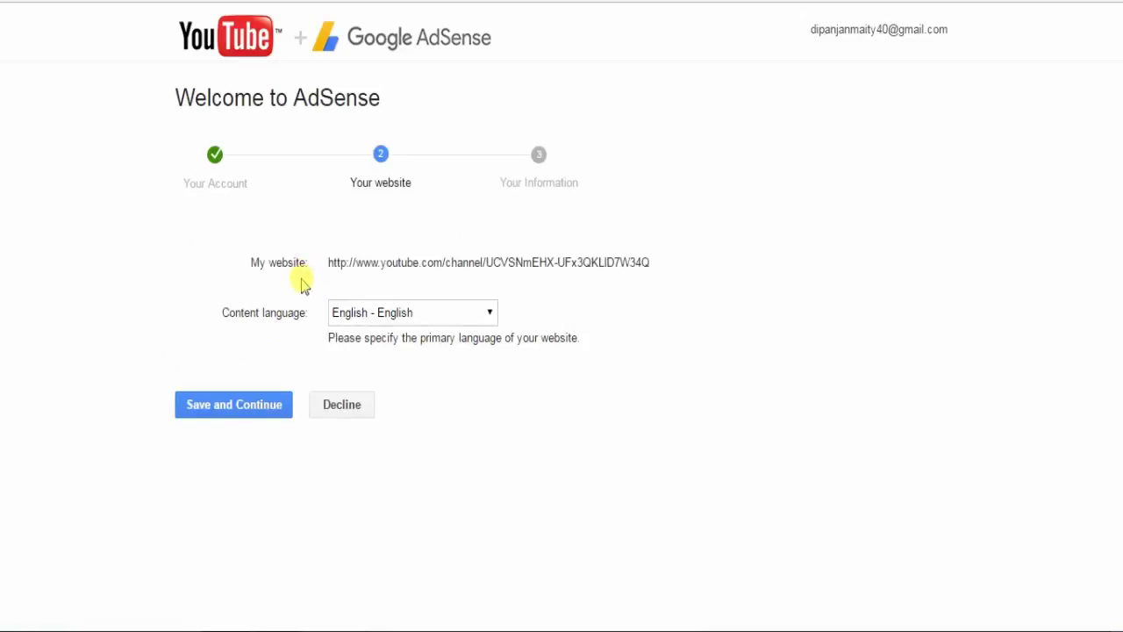
# Step: Save the YouTube channel as the AdSense website with English as its content language
pyautogui.moveTo(254, 261); pyautogui.dragTo(667, 263)
pyautogui.click(667, 262)
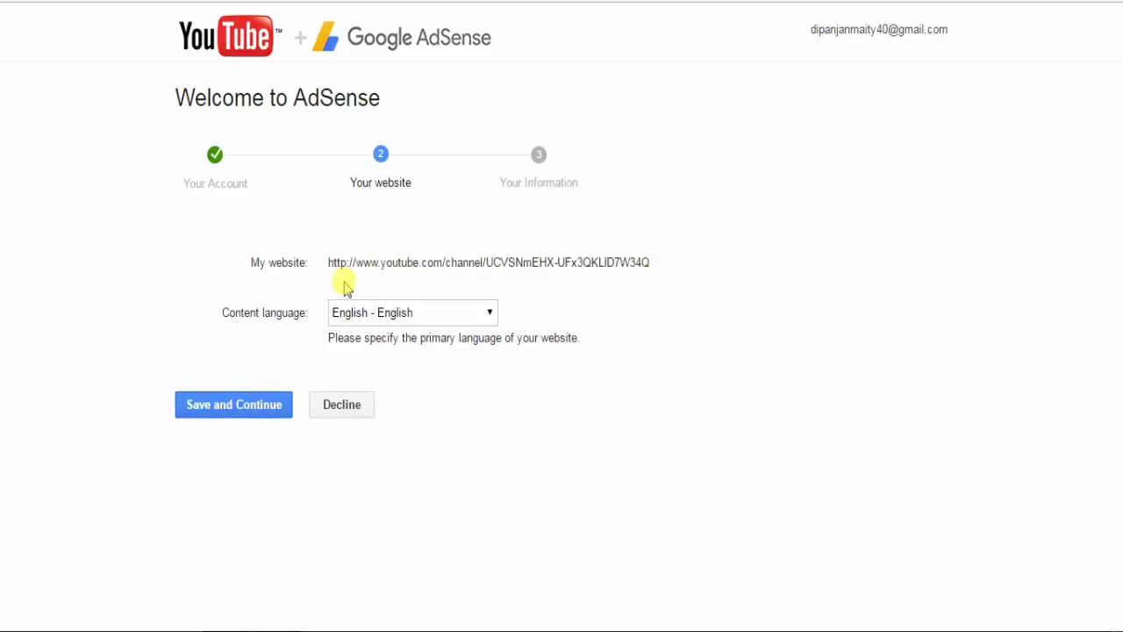
pyautogui.click(248, 411)
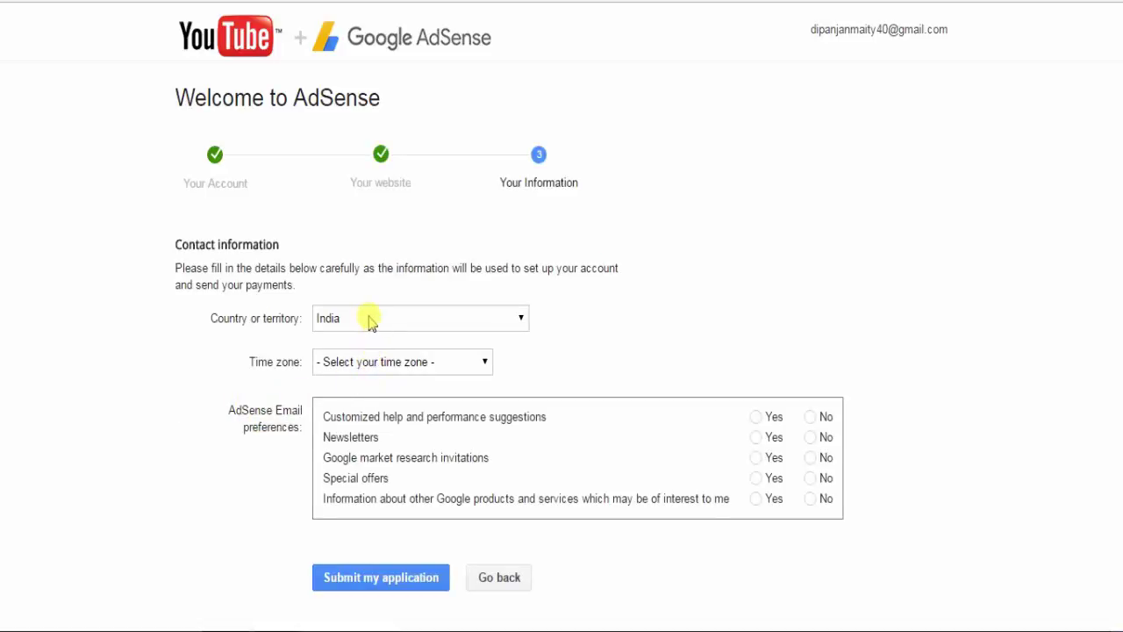
# Step: Set the AdSense contact time zone to (UTC+05:30) Kolkata
pyautogui.click(388, 367)
pyautogui.scroll(-10, 386, 342)
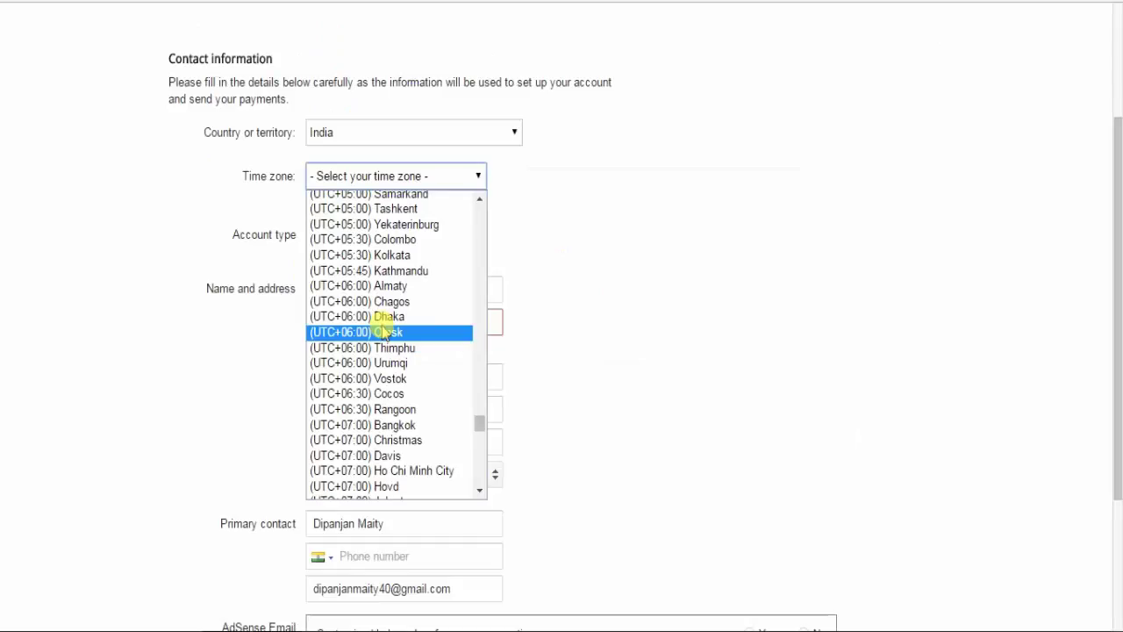
pyautogui.click(389, 255)
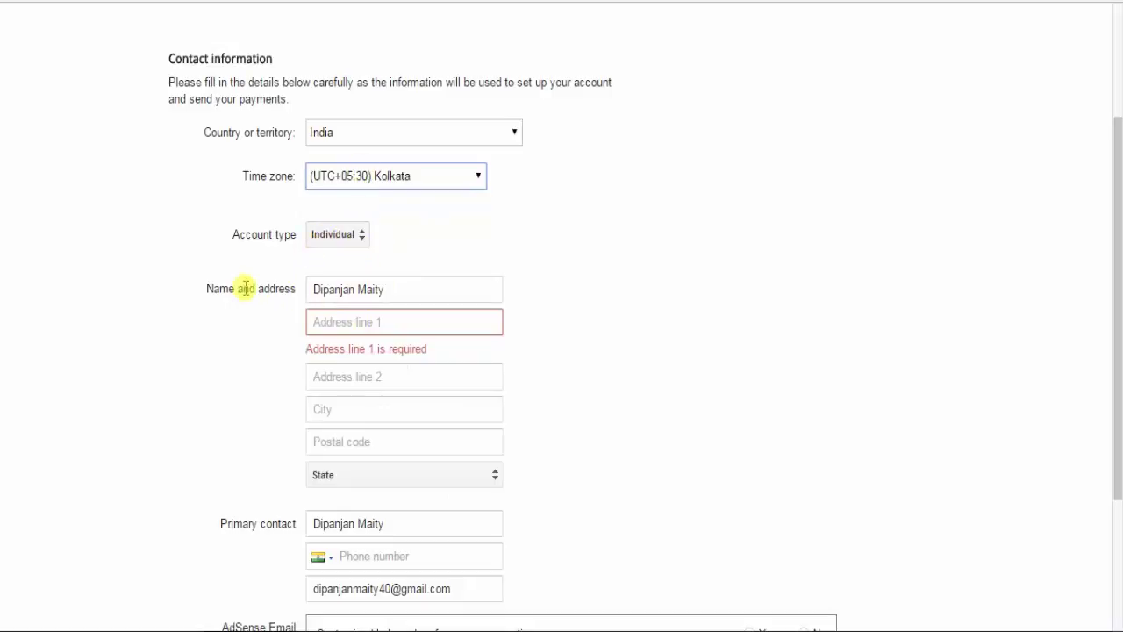
# Step: Fill in the second address line and the city in the AdSense contact information
pyautogui.moveTo(217, 288); pyautogui.dragTo(368, 288)
pyautogui.click(369, 292)
pyautogui.click(357, 322)
pyautogui.scroll(-1, 358, 360)
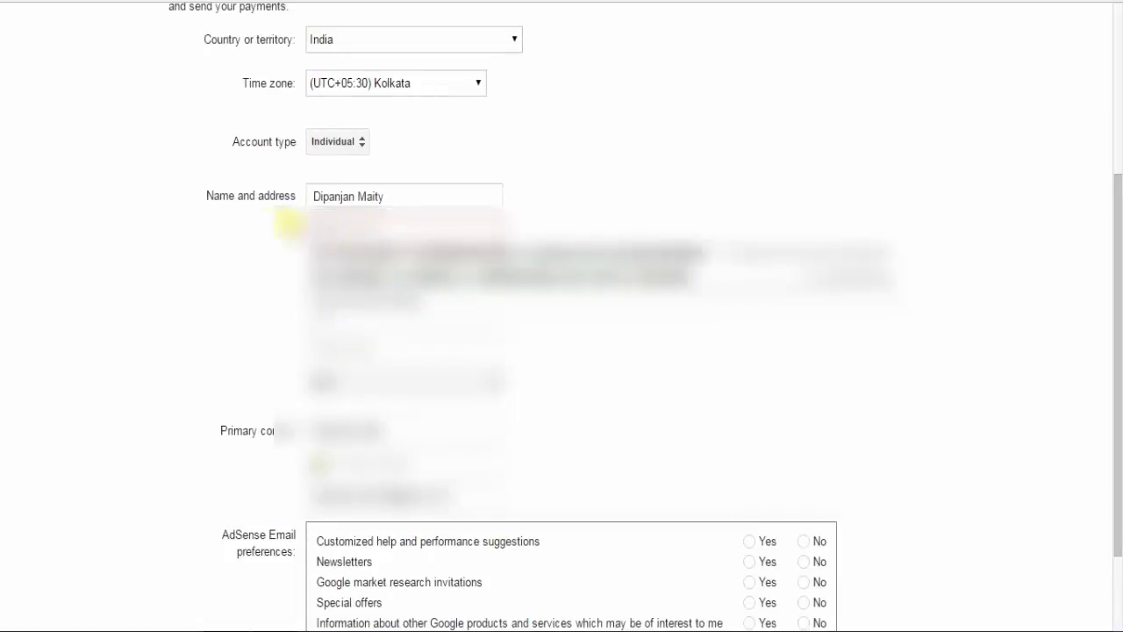
pyautogui.click(389, 196)
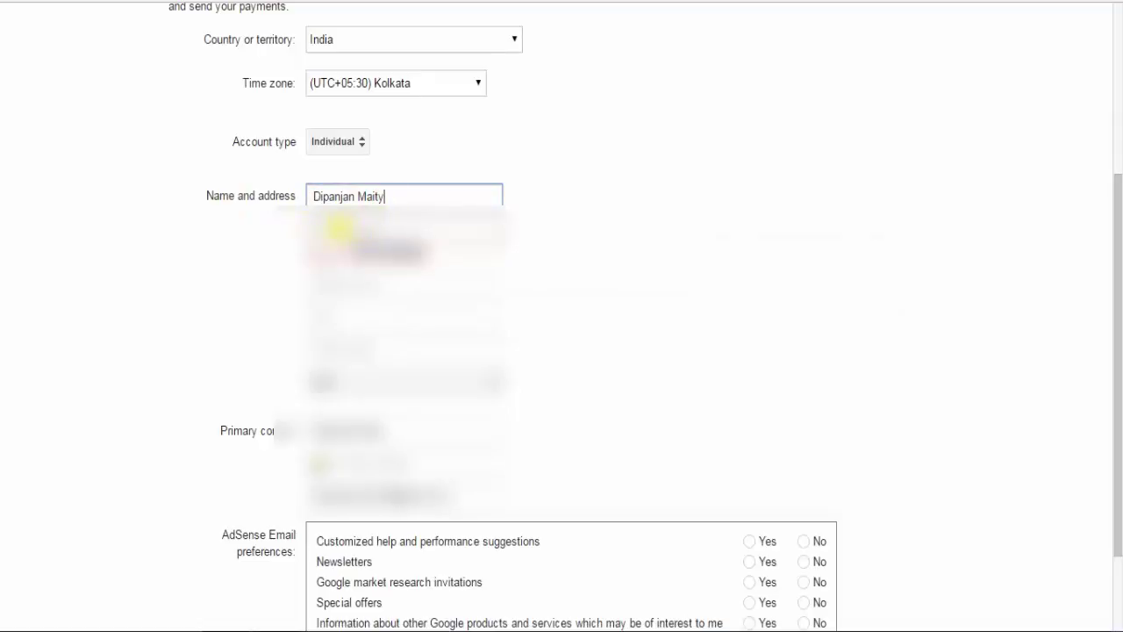
pyautogui.click(342, 292)
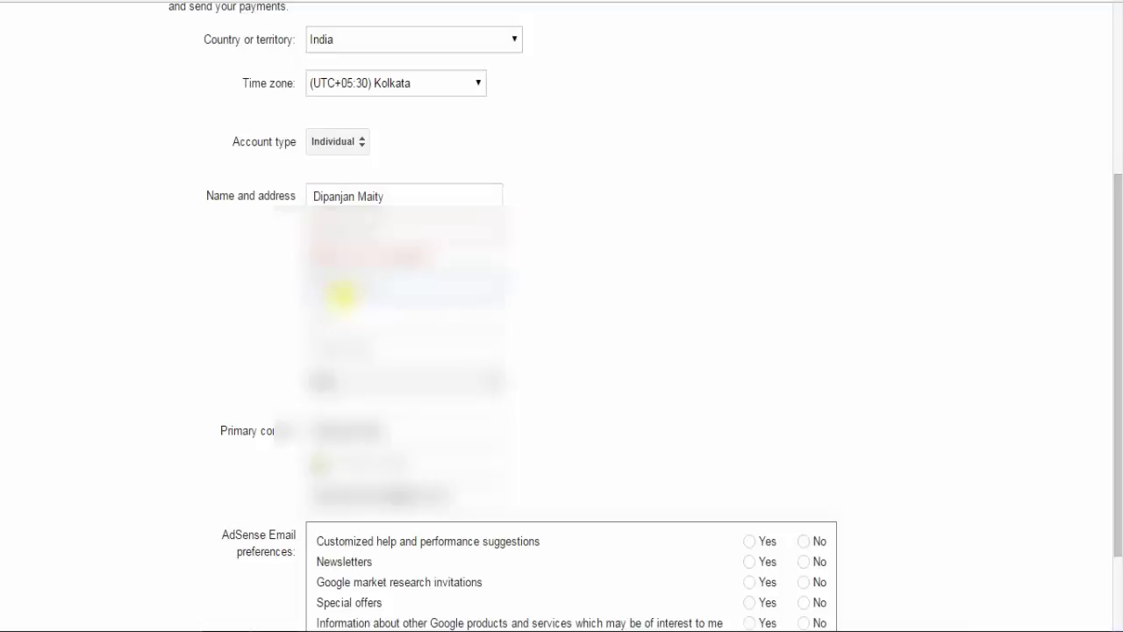
pyautogui.write('kolkata')
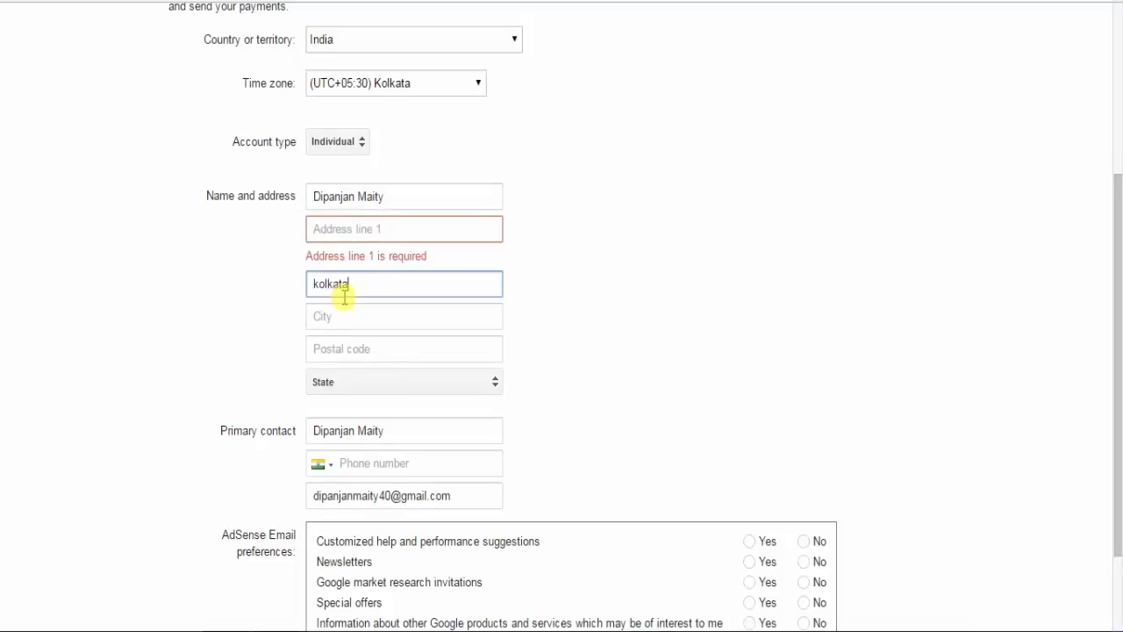
pyautogui.click(347, 318)
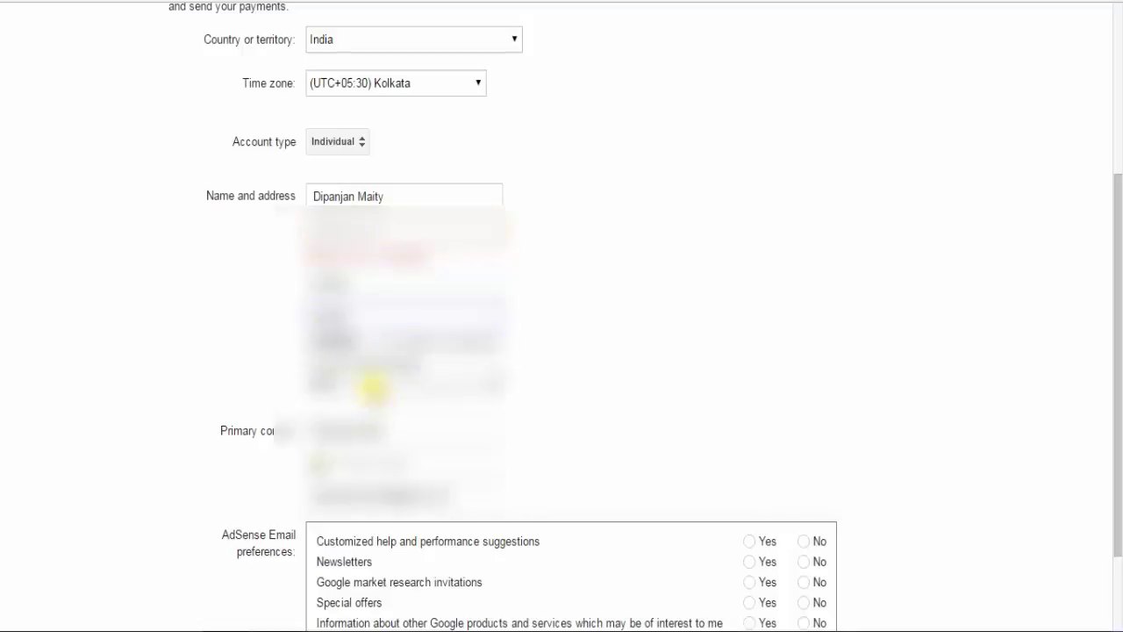
# Step: Enter the postal code and select the matching state for the AdSense contact address
pyautogui.click(379, 392)
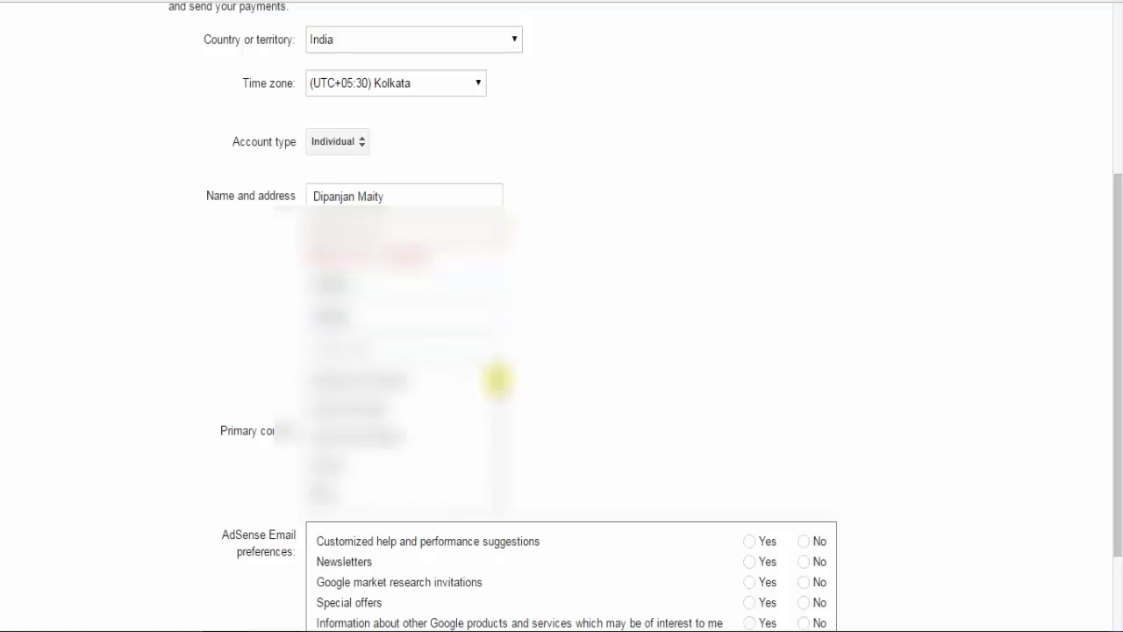
pyautogui.click(517, 583)
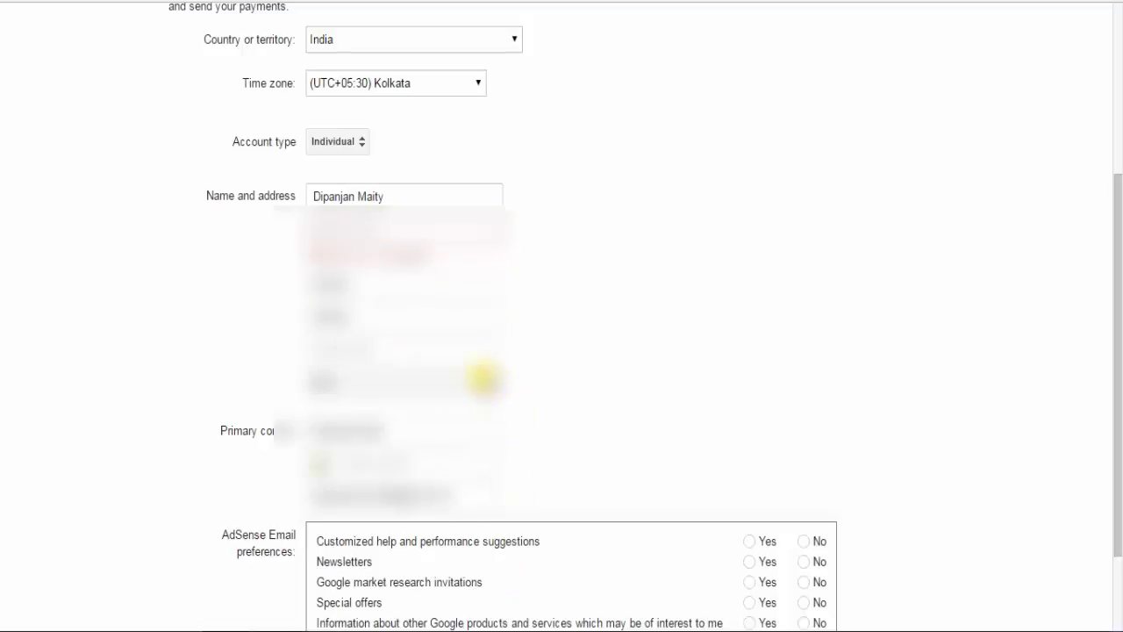
pyautogui.scroll(-2, 480, 395)
pyautogui.click(445, 201)
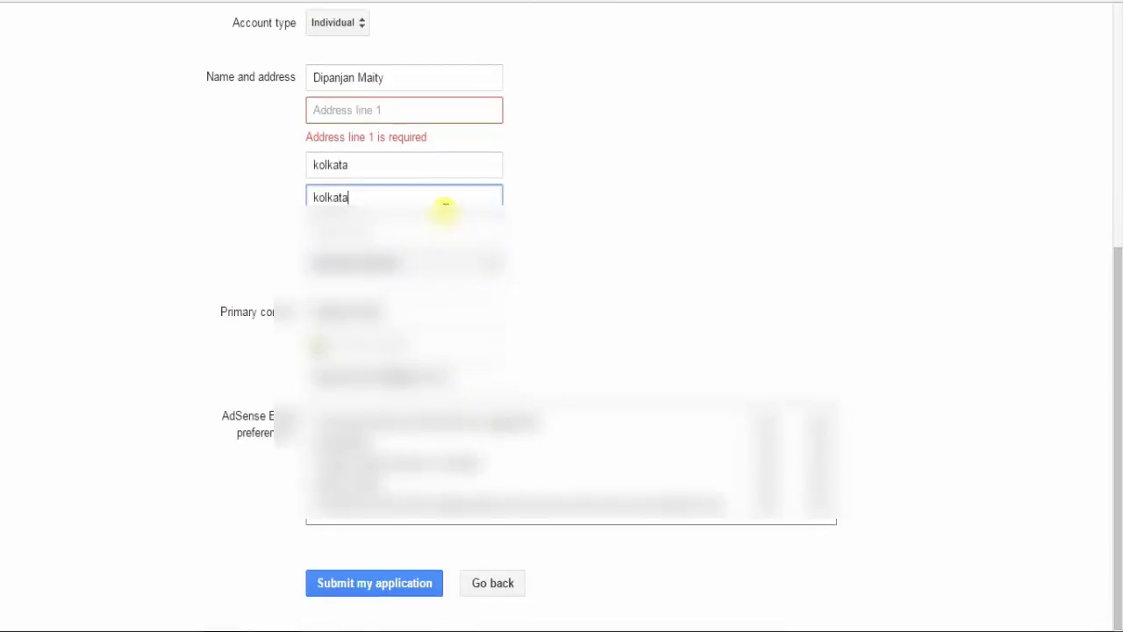
pyautogui.click(445, 224)
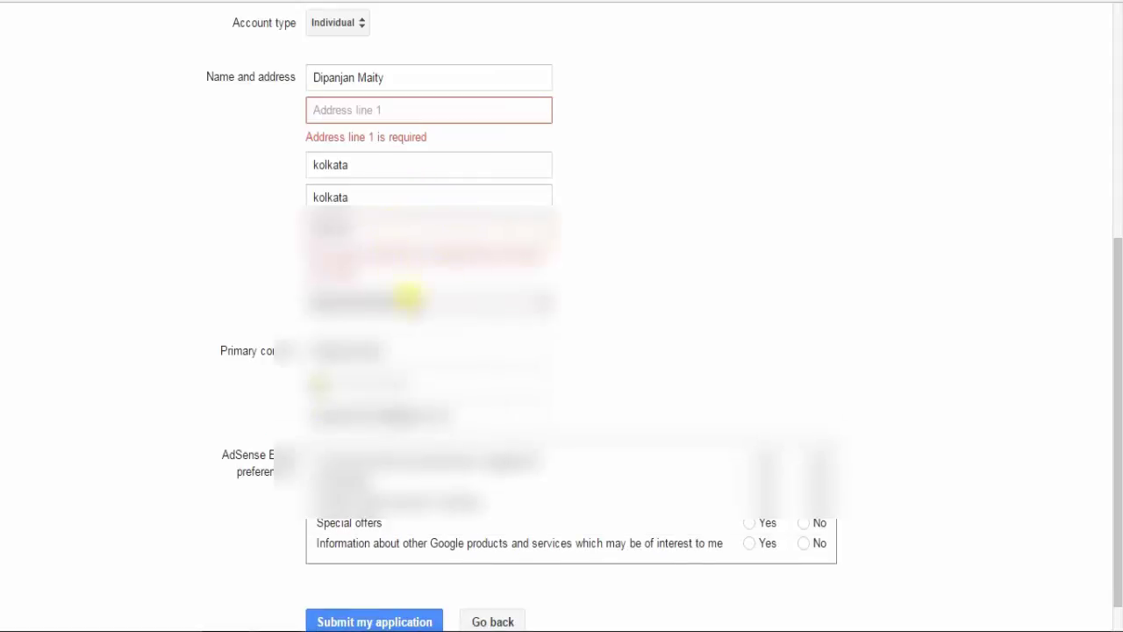
pyautogui.click(409, 300)
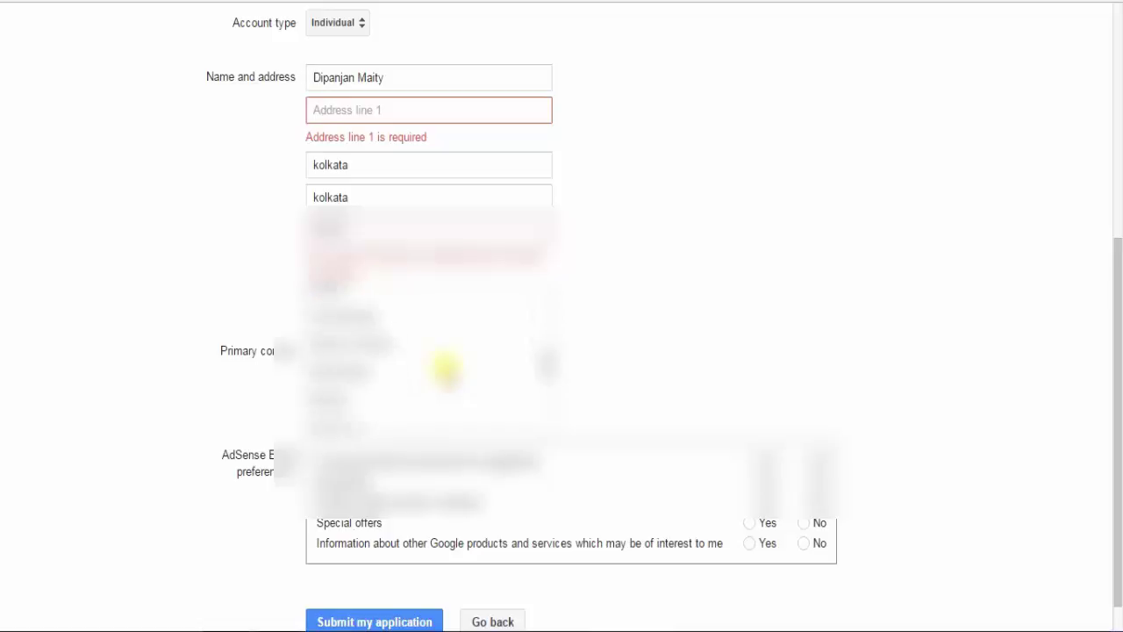
pyautogui.scroll(-1, 444, 371)
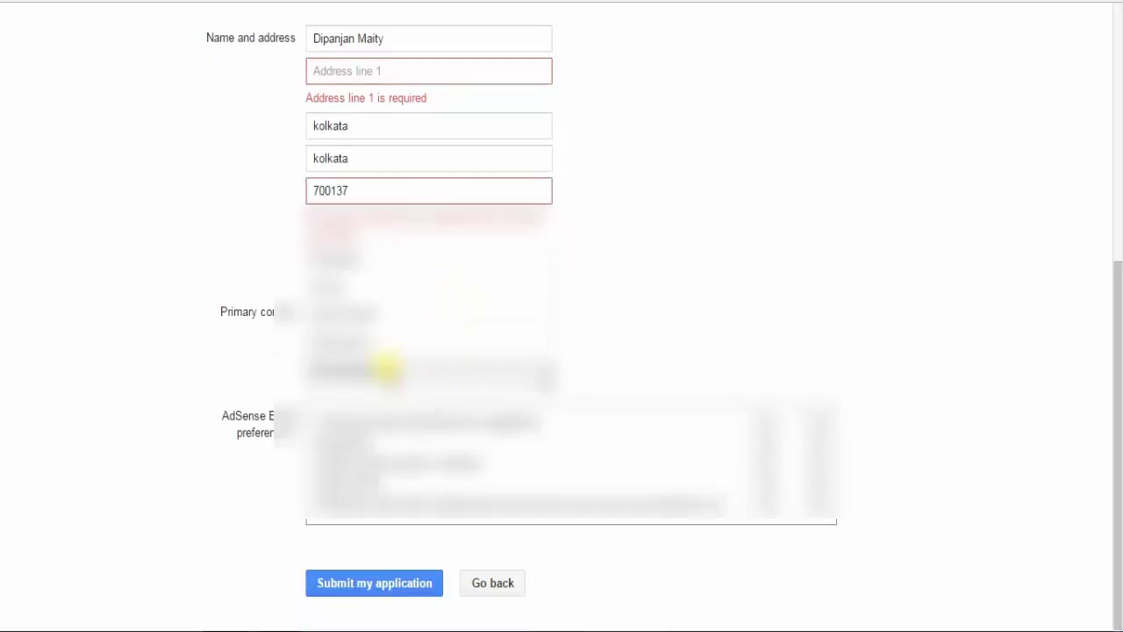
pyautogui.click(386, 368)
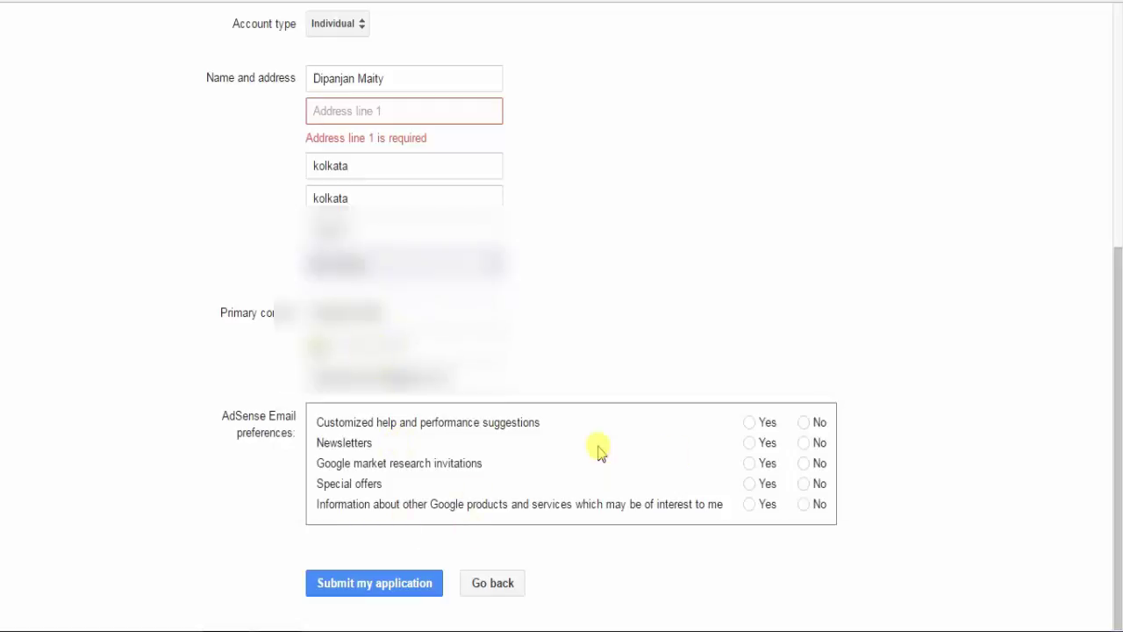
# Step: Answer Yes to all five AdSense email preferences and try to submit the application
pyautogui.click(751, 423)
pyautogui.click(748, 444)
pyautogui.click(748, 463)
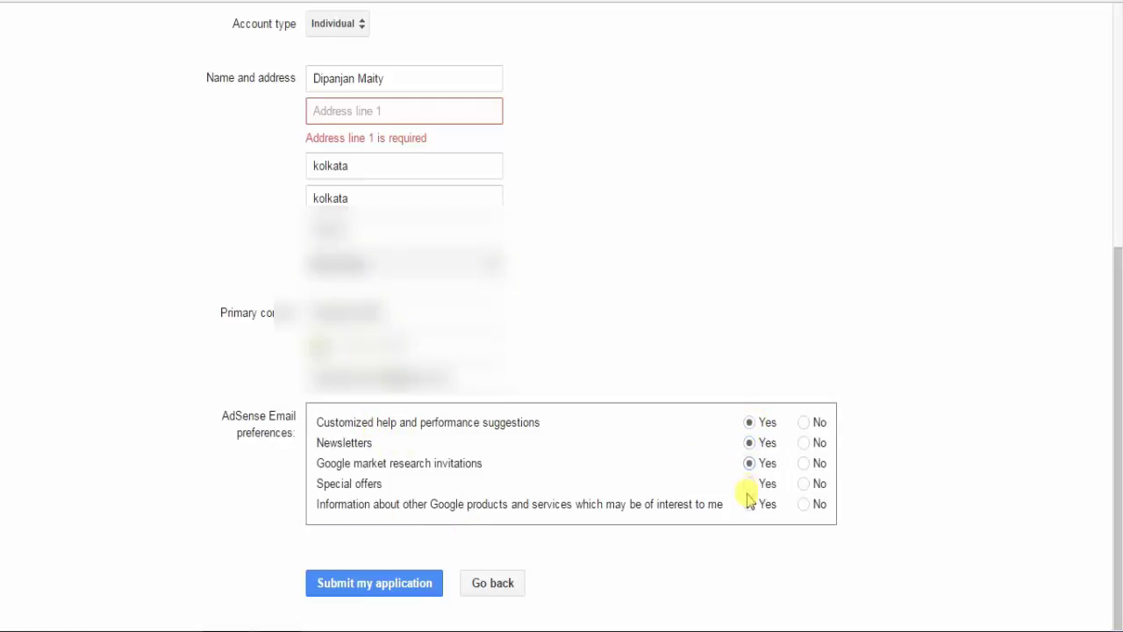
pyautogui.click(749, 484)
pyautogui.click(749, 505)
pyautogui.click(347, 584)
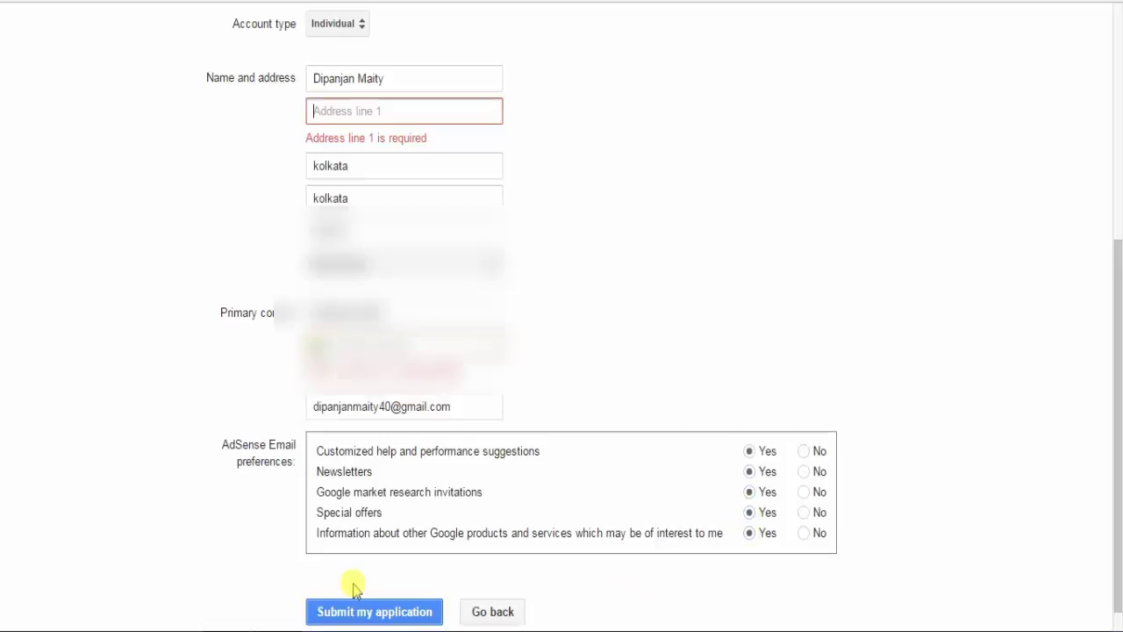
# Step: Fill in the primary contact's phone number and the first line of the contact address
pyautogui.scroll(-1, 353, 586)
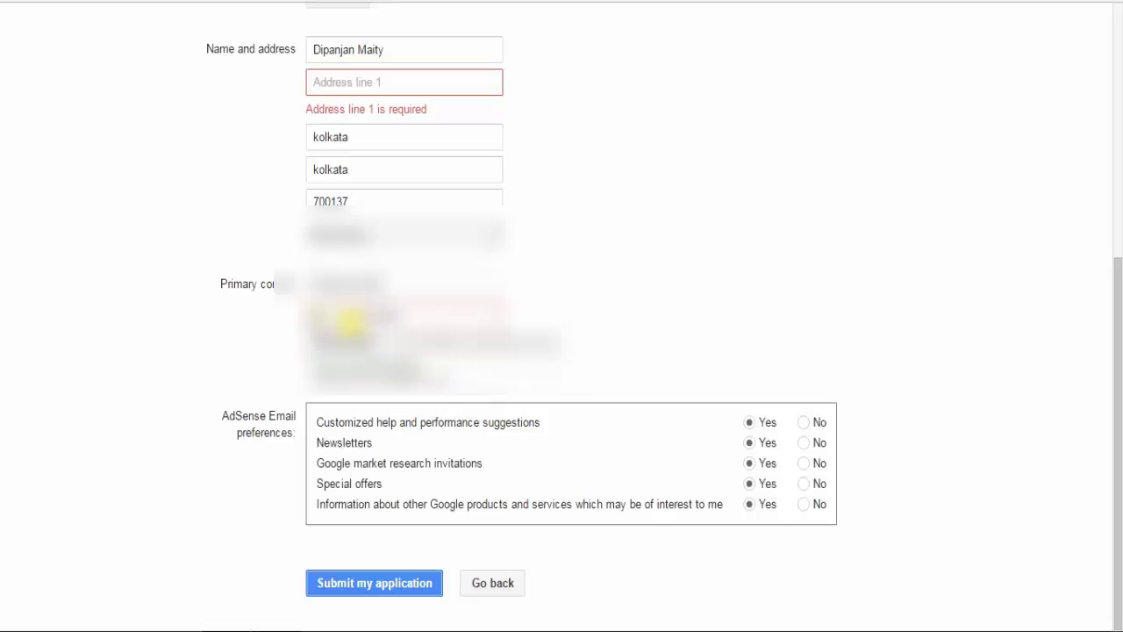
pyautogui.scroll(1, 628, 360)
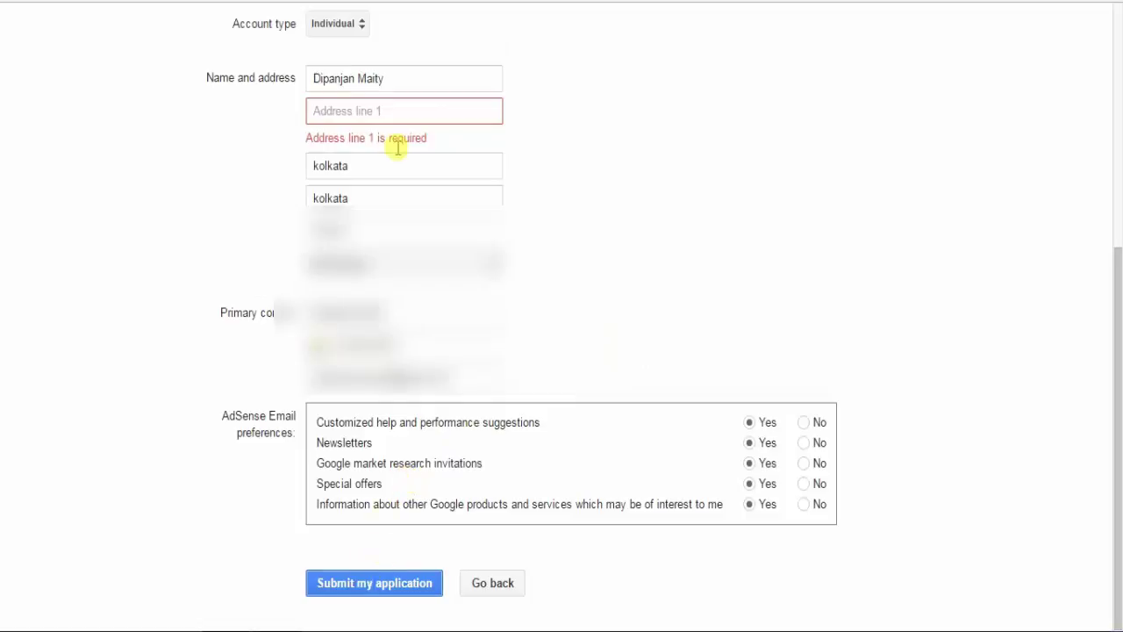
pyautogui.click(350, 599)
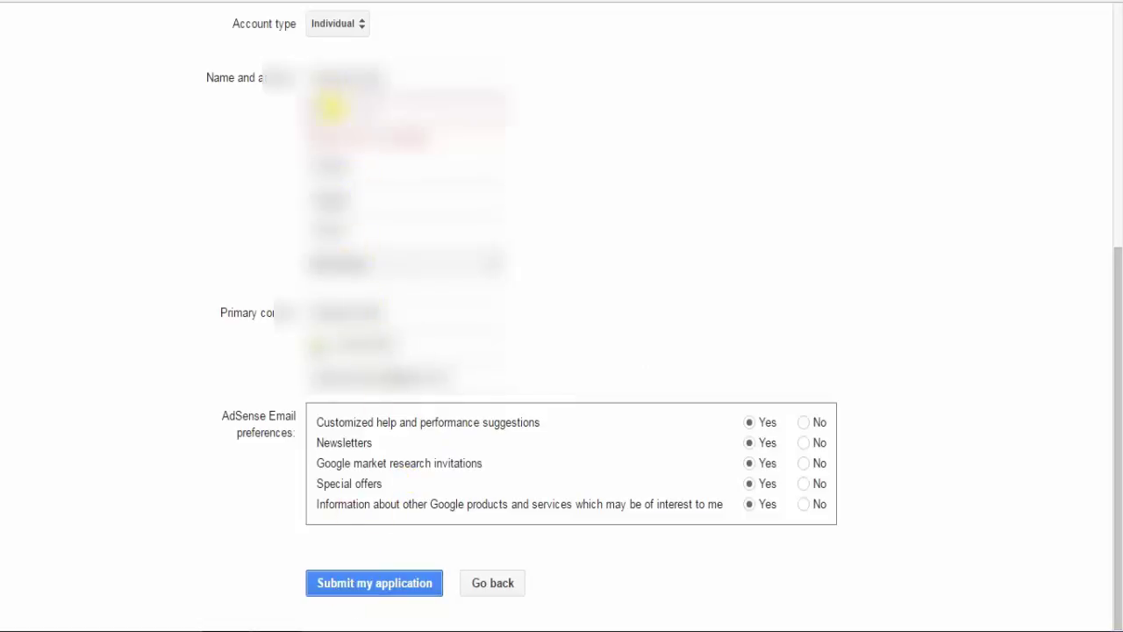
pyautogui.click(330, 110)
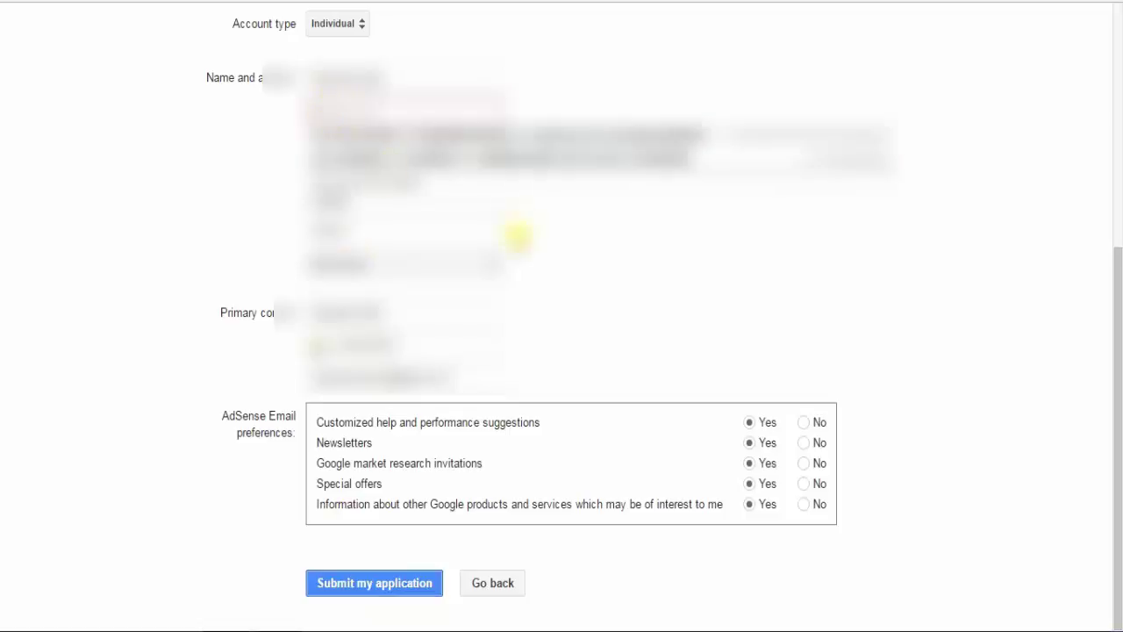
pyautogui.click(386, 166)
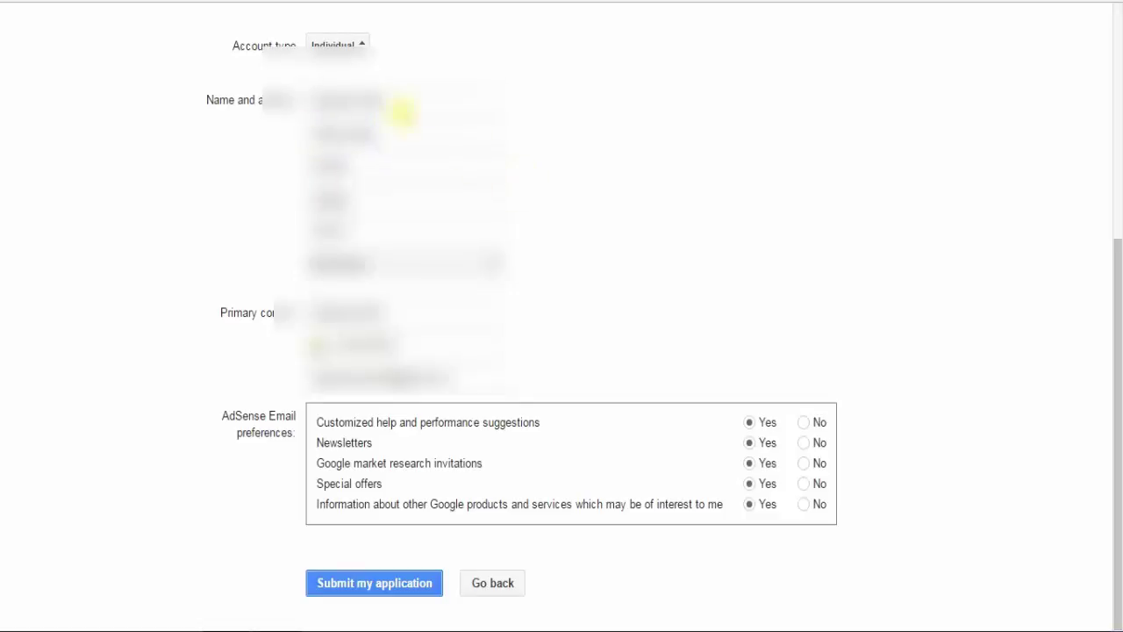
# Step: Submit the AdSense application and accept the AdSense Terms and Conditions
pyautogui.click(362, 586)
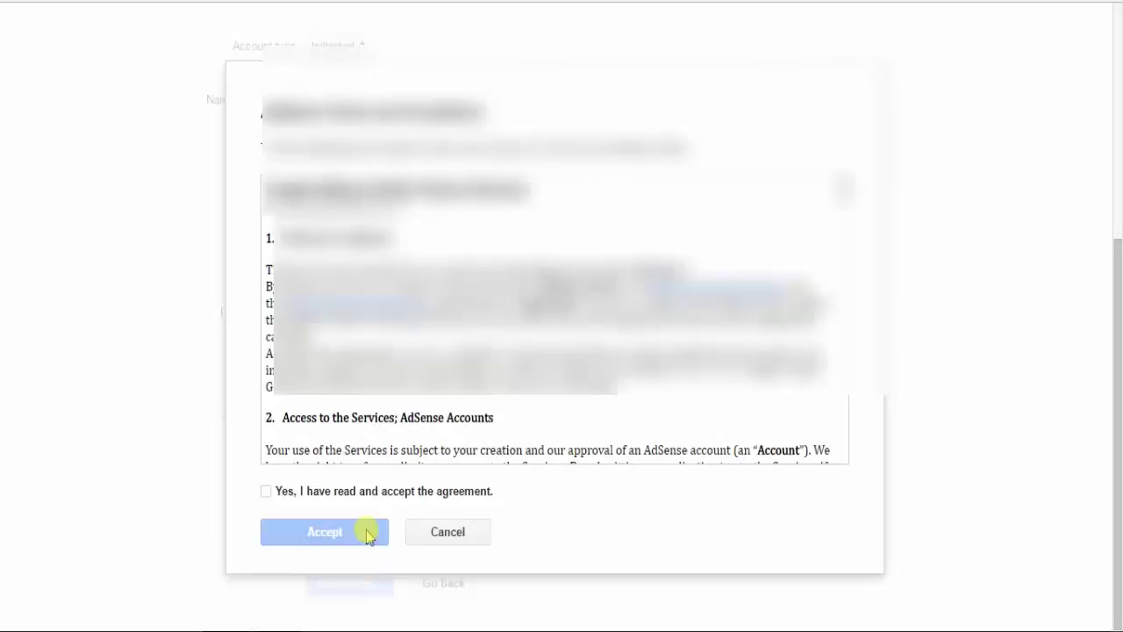
pyautogui.click(266, 492)
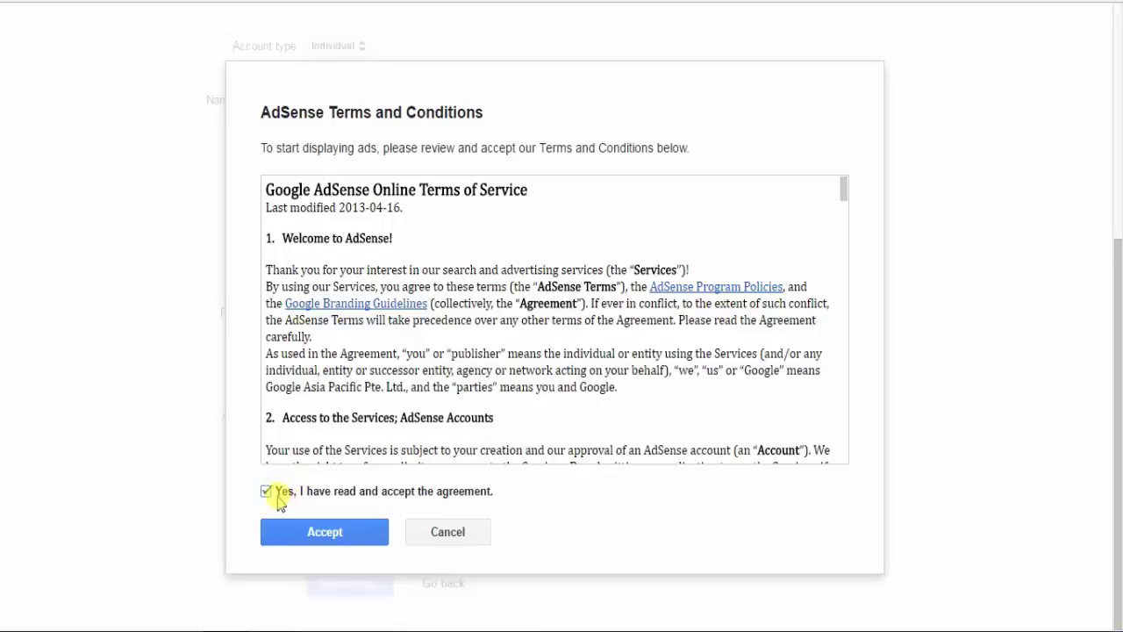
pyautogui.click(329, 544)
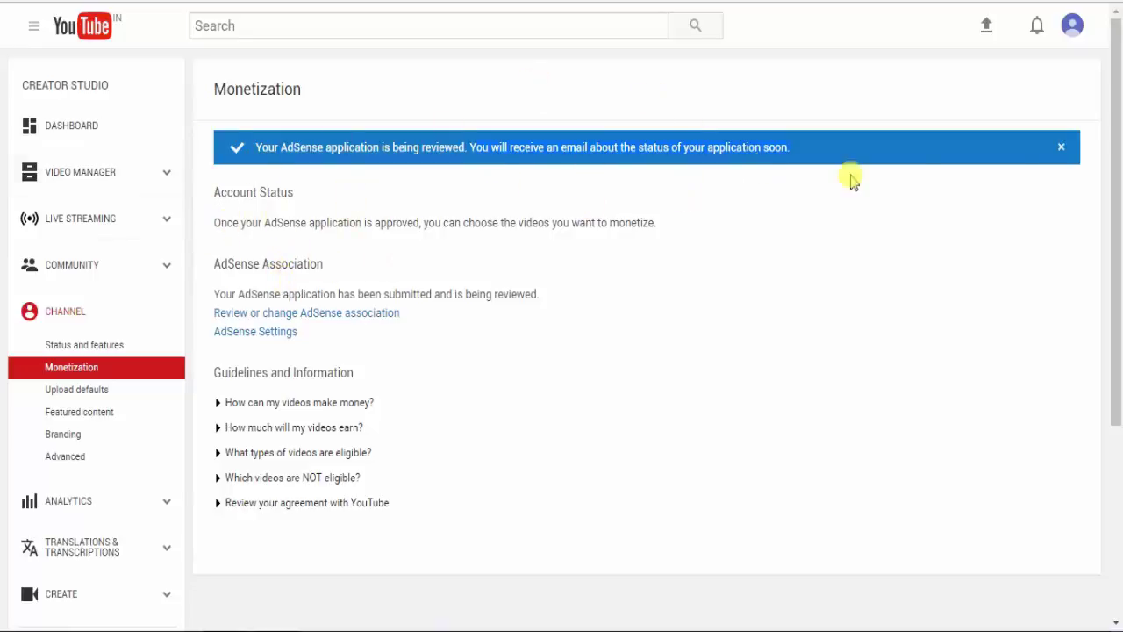
# Step: Dismiss the AdSense application review notice and open the Video Manager
pyautogui.click(1062, 149)
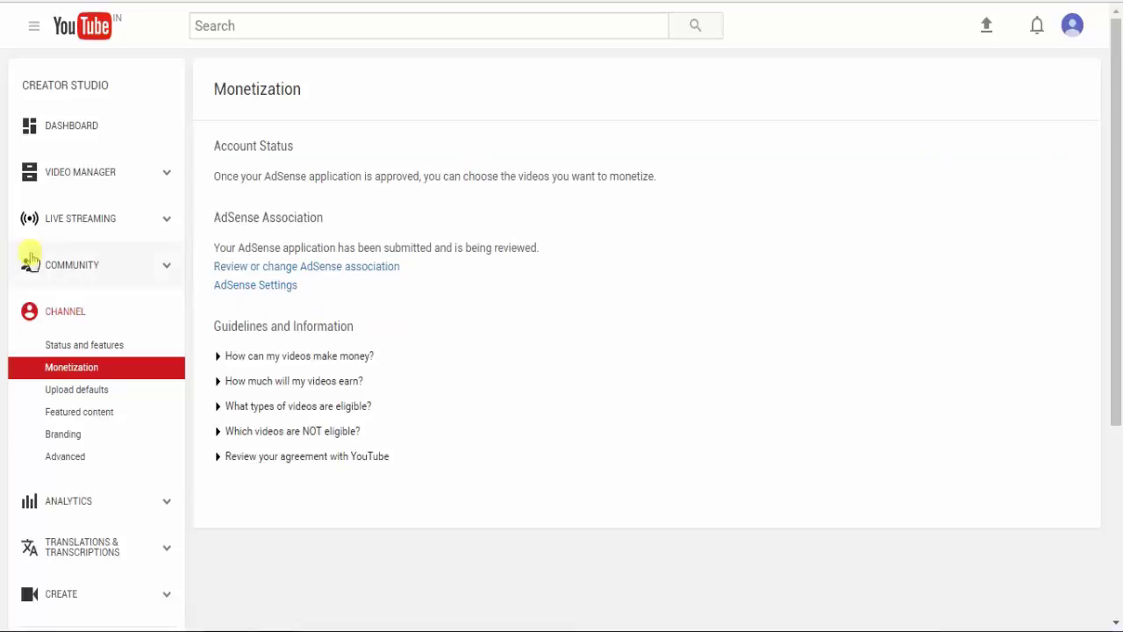
pyautogui.click(103, 182)
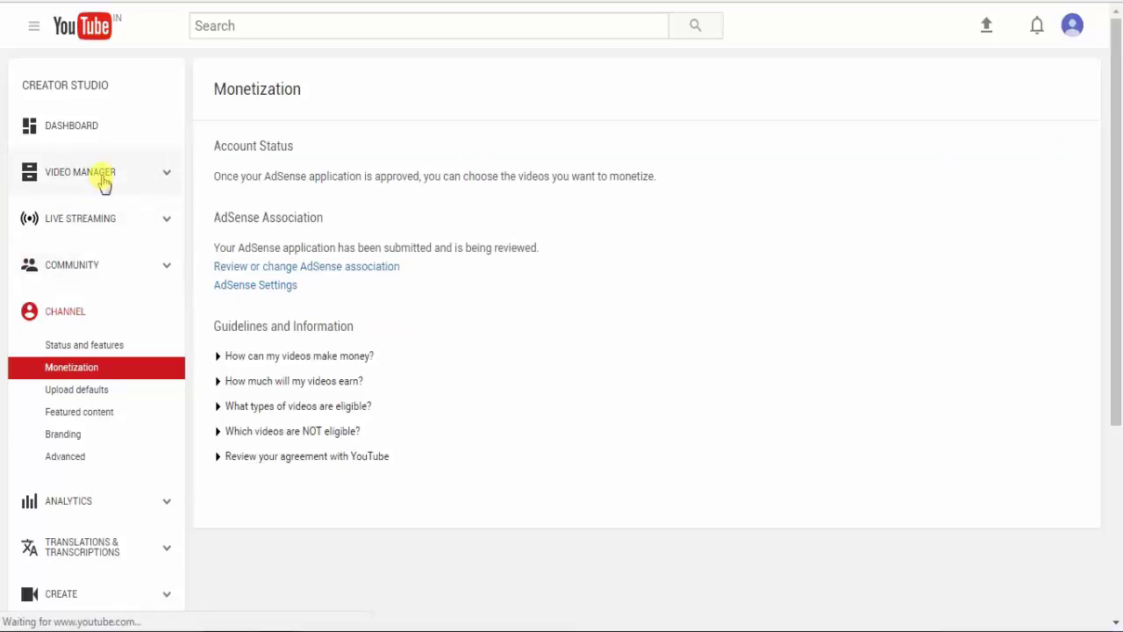